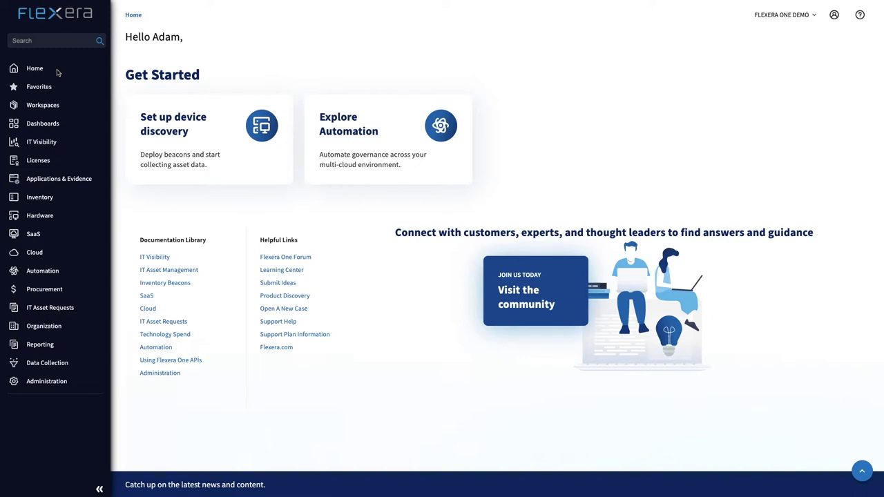
Open the Technology Spend dashboard, which shows $200.2 M total spend across cloud, on-premises and SaaS
mouse_move(67, 127)
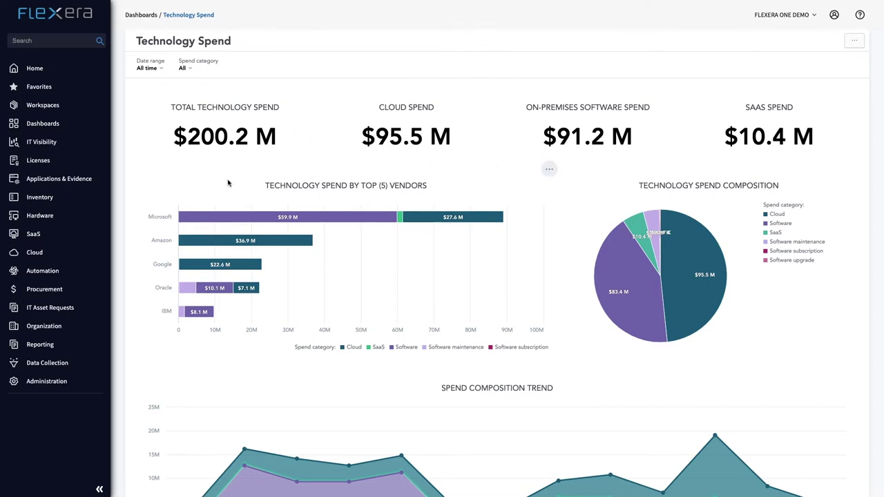
mouse_move(283, 223)
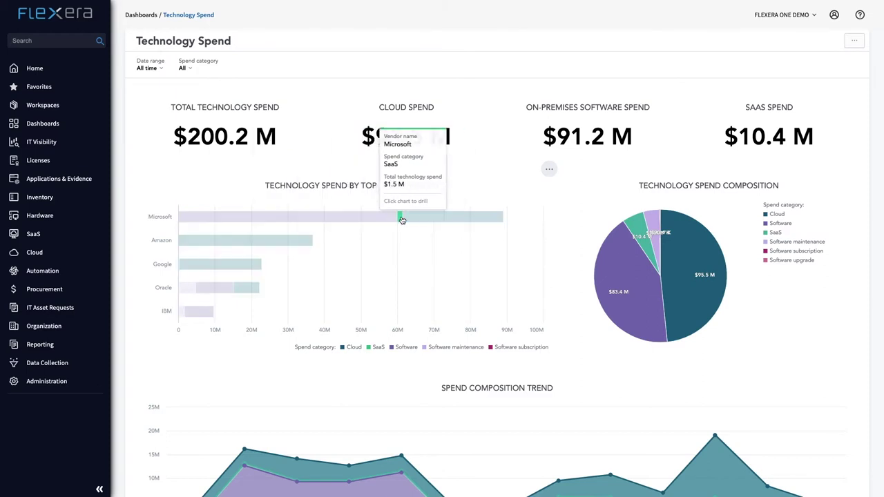
mouse_move(415, 220)
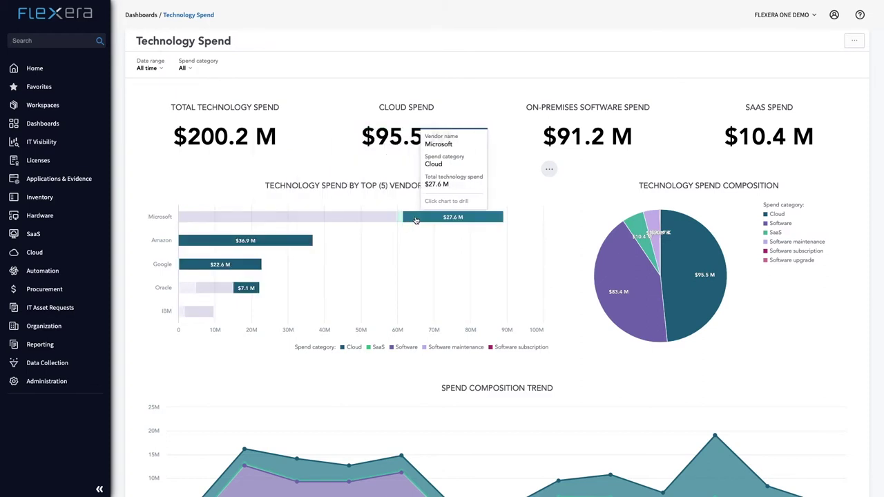
scroll(416, 220, down, 2)
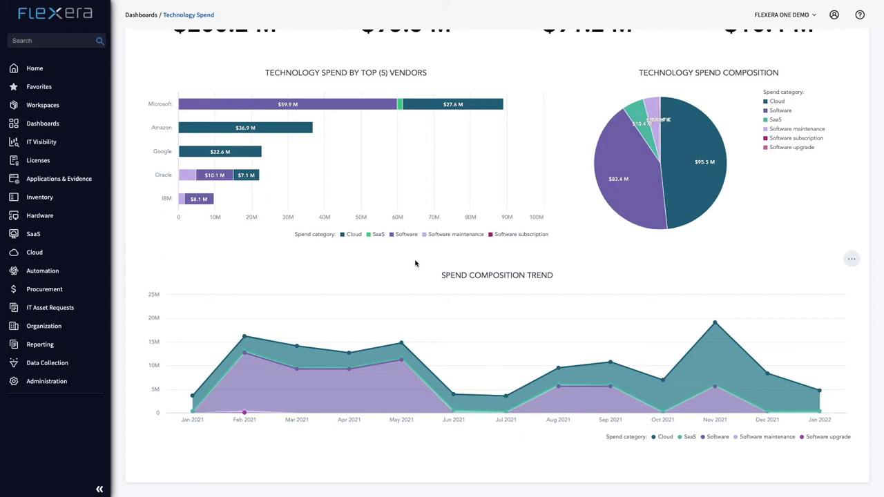
scroll(415, 263, up, 2)
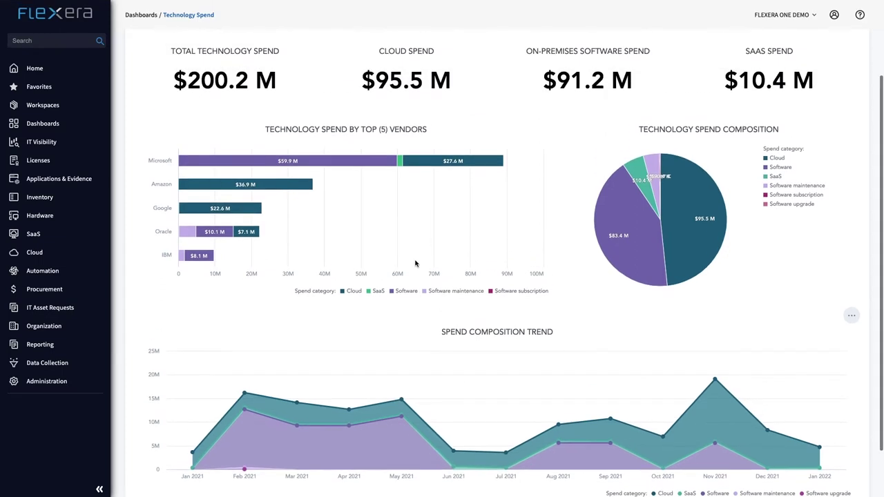
scroll(415, 262, up, 1)
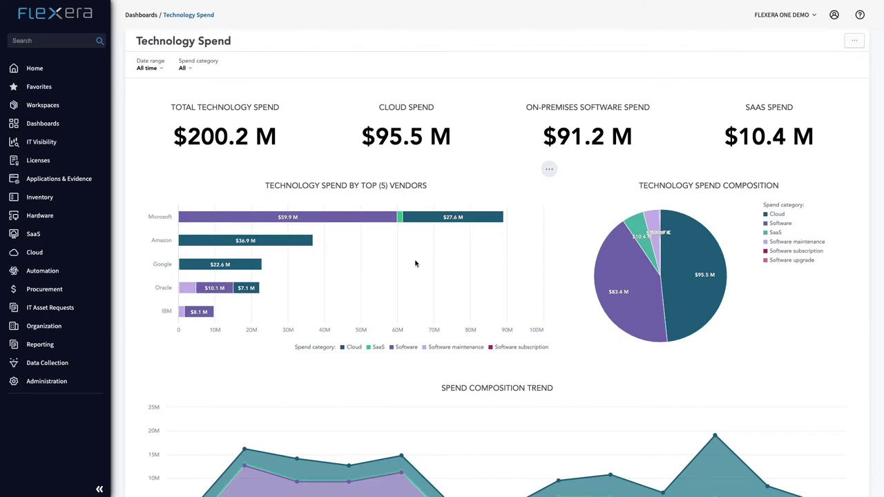
Open the Microsoft Contract Negotiation workspace and show total license spend for the last 2 years
click(82, 107)
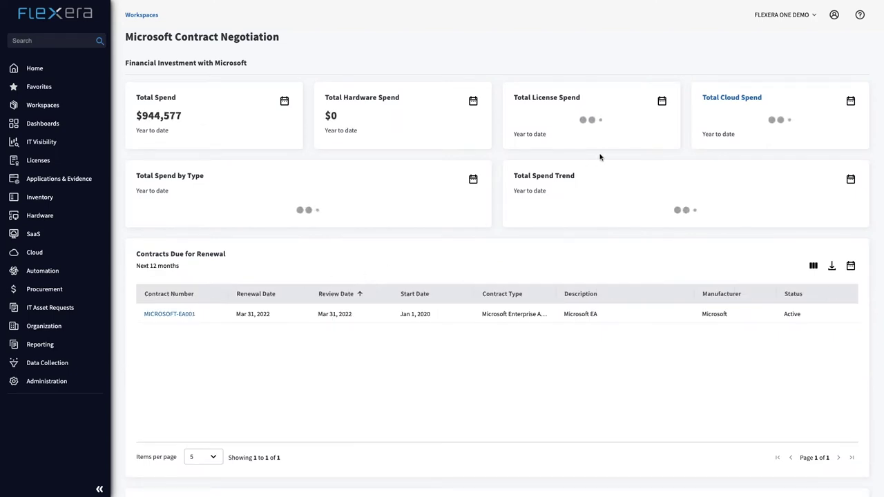
click(662, 101)
click(657, 183)
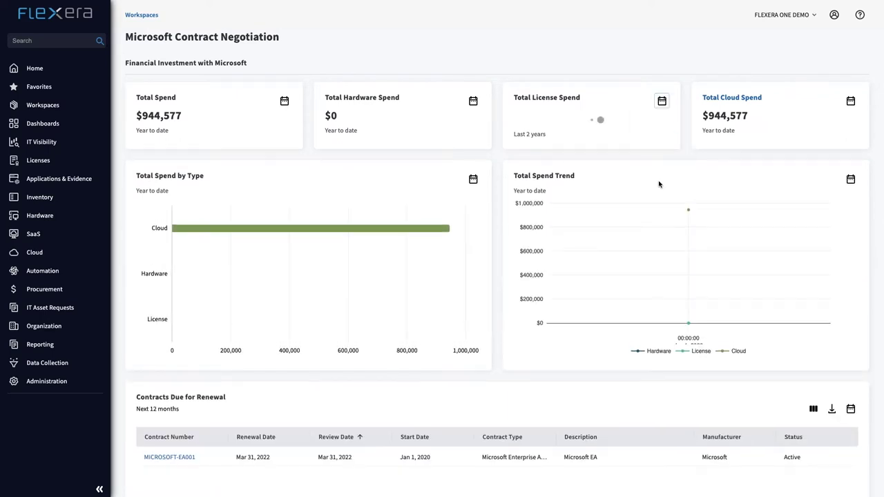
Set both the Spend by Type and Spend Trend charts to the last 12 months
click(473, 178)
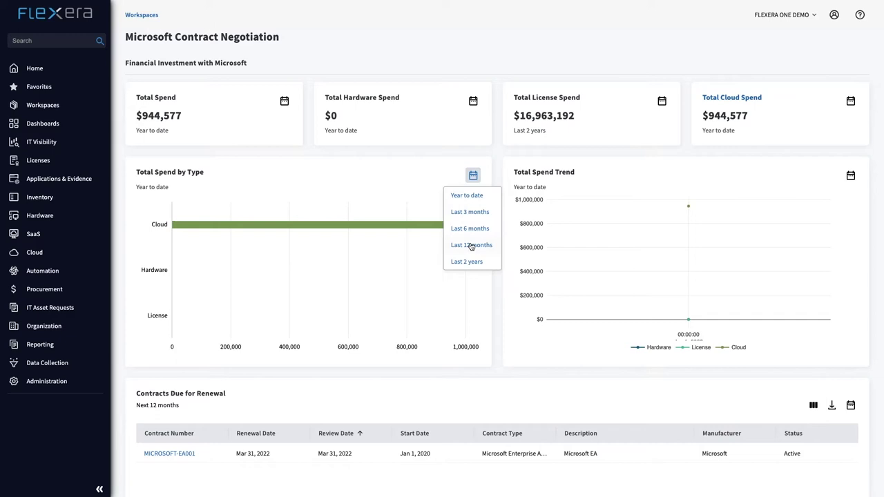
click(471, 245)
click(851, 176)
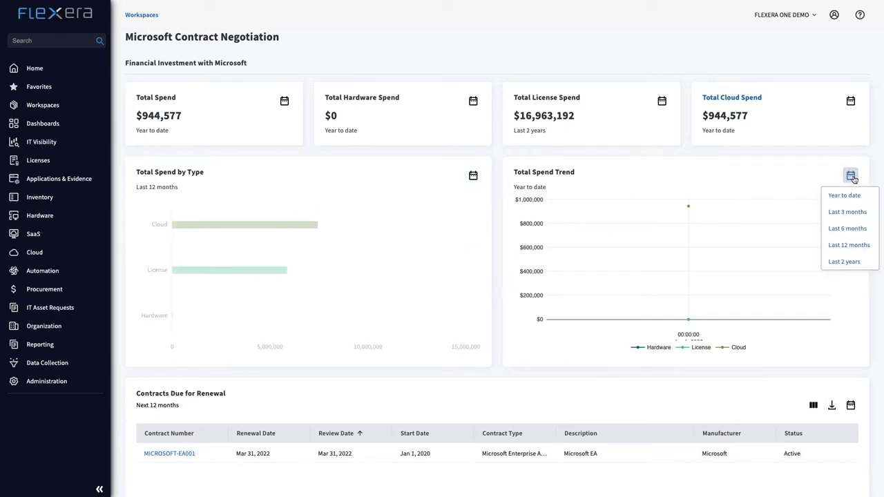
click(851, 245)
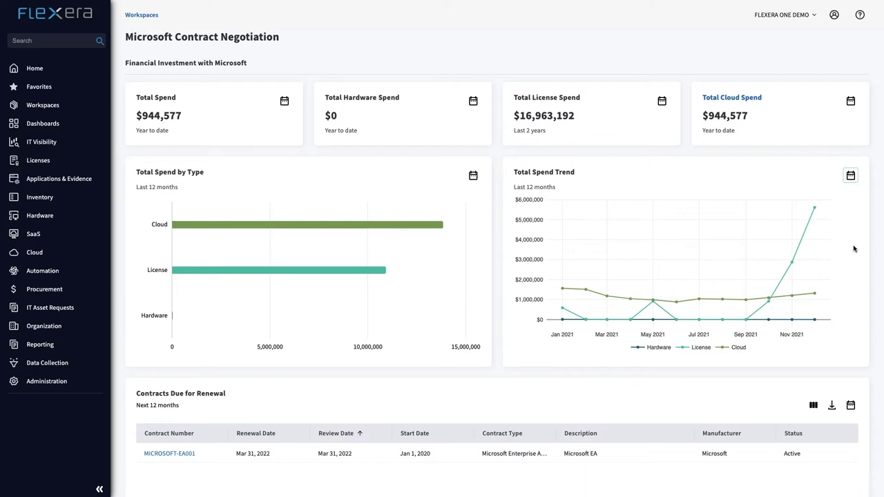
Check the Microsoft product adoption counts, then scroll down to the compliance and license-consumption panels
scroll(854, 249, down, 6)
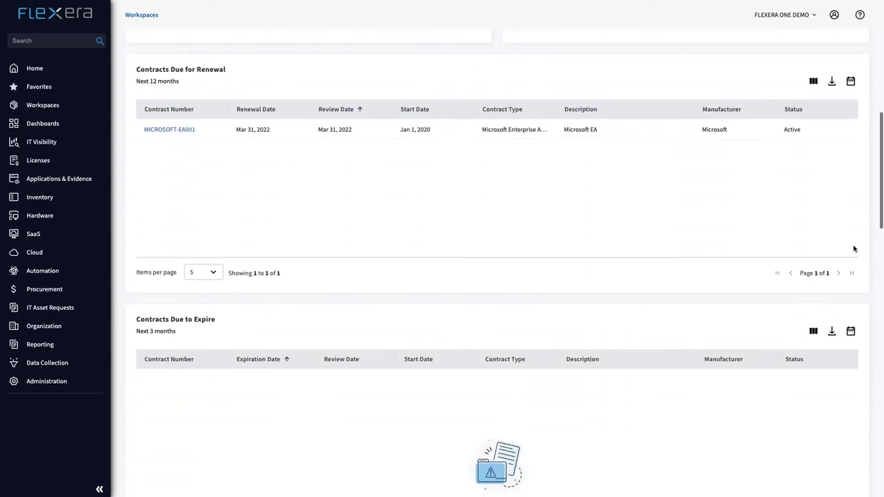
scroll(854, 249, down, 6)
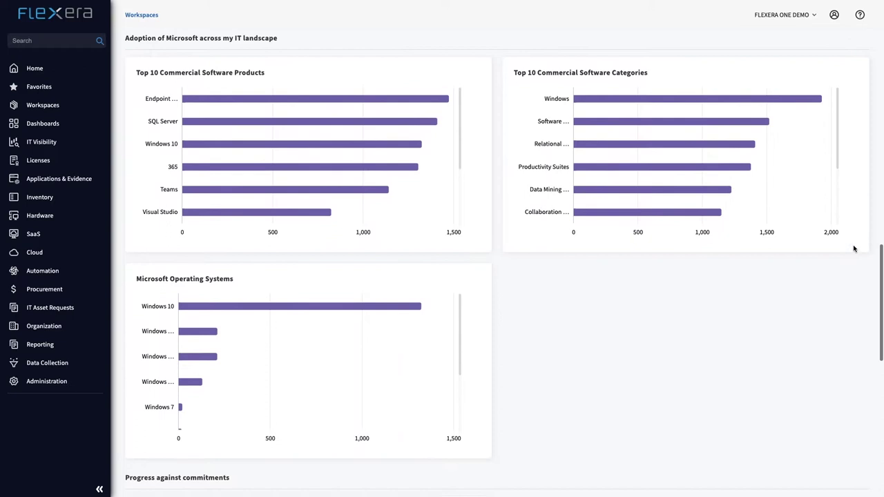
mouse_move(404, 104)
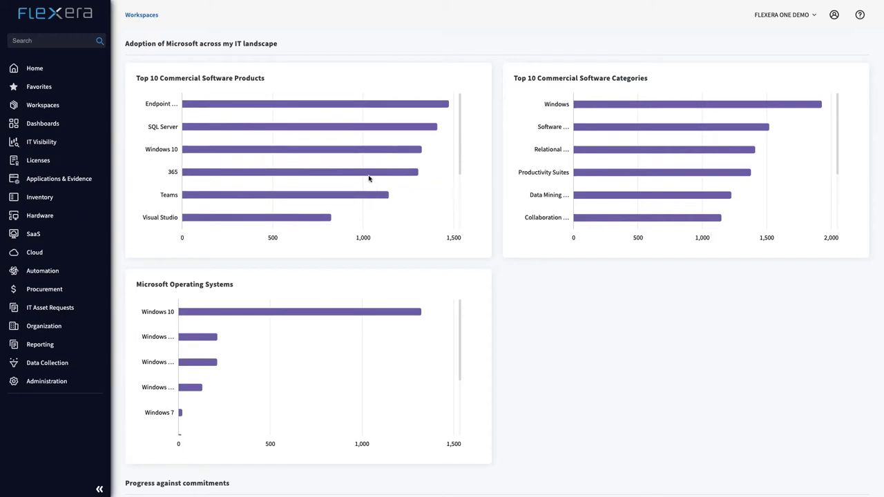
mouse_move(364, 172)
mouse_move(339, 197)
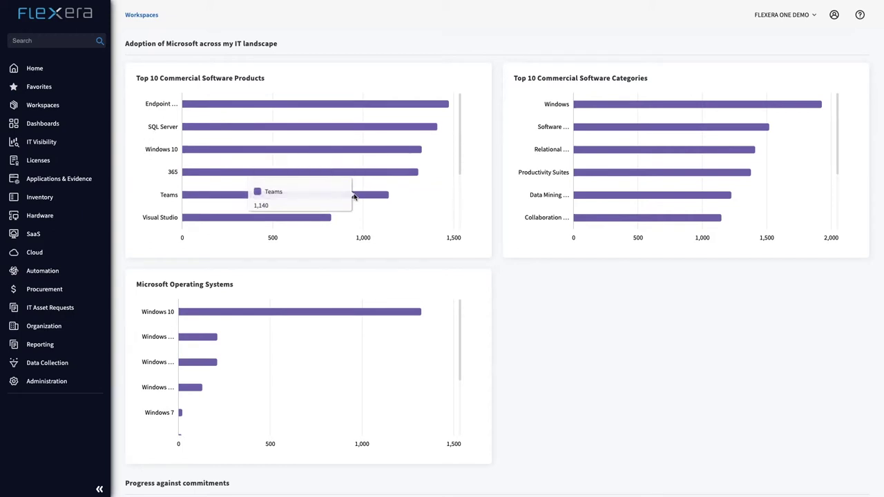
mouse_move(318, 218)
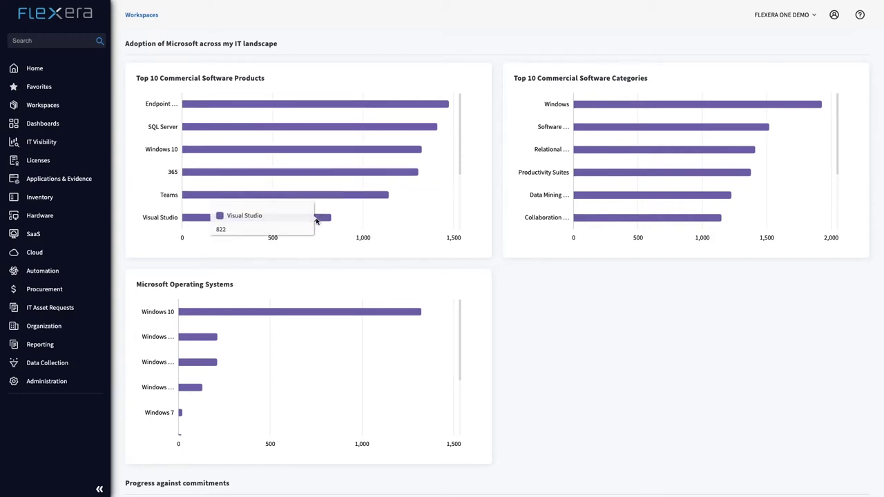
scroll(498, 311, down, 7)
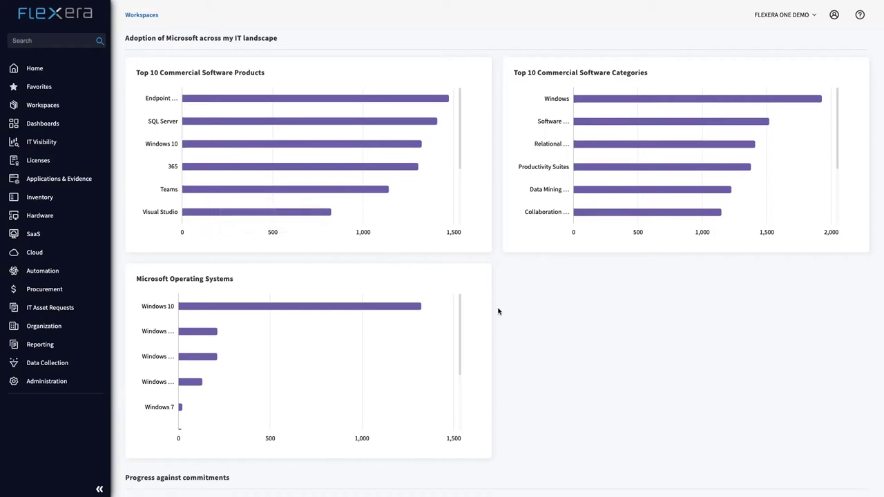
scroll(498, 310, down, 2)
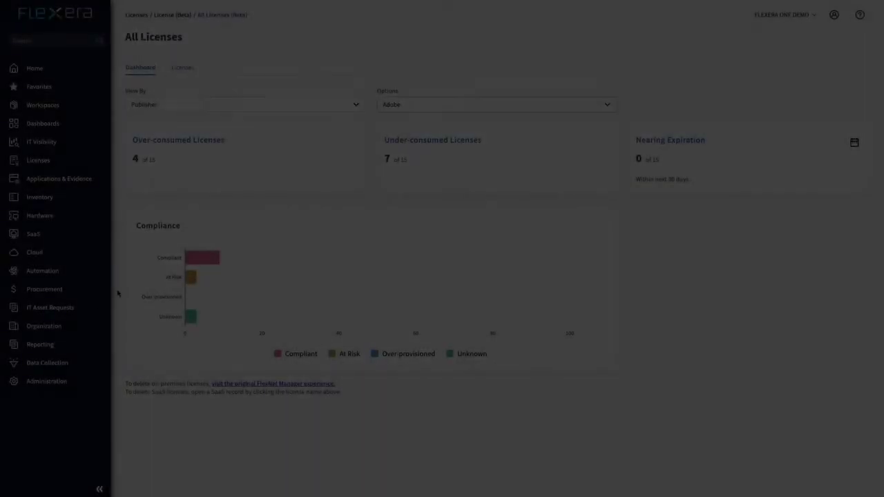
Open Inventory Normalization Statistics from Data Collection to review the hardware figures
click(31, 363)
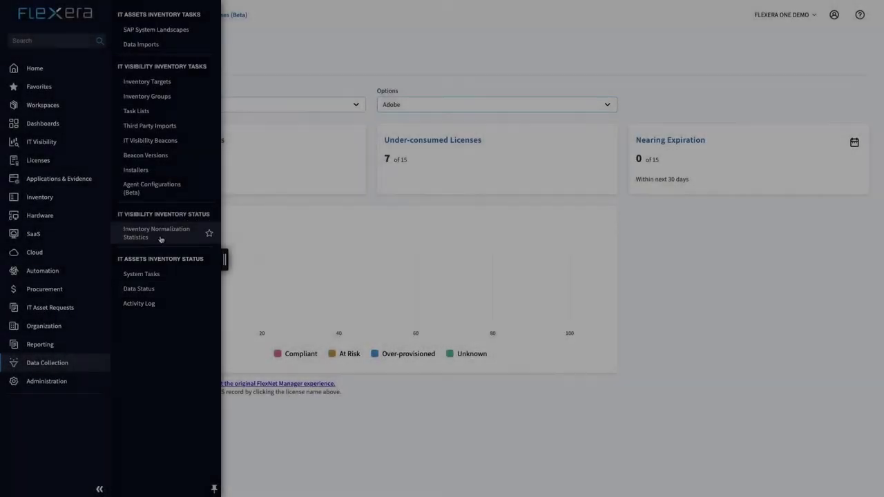
click(160, 236)
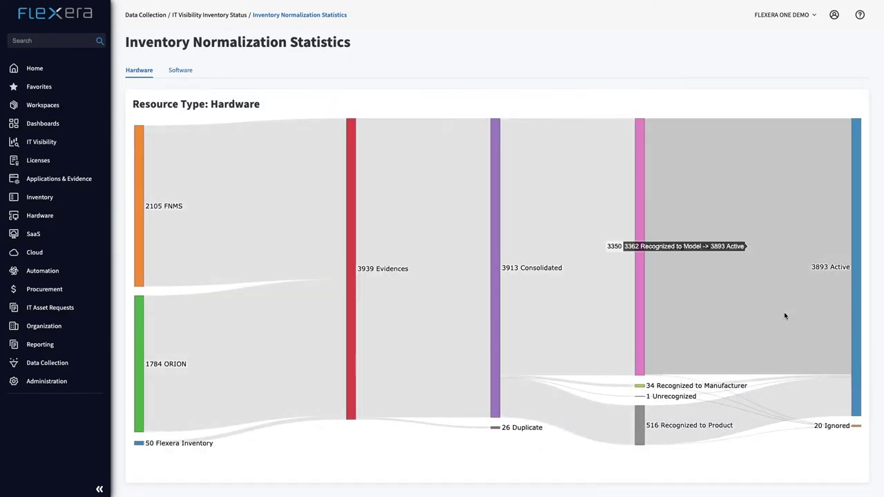
mouse_move(466, 366)
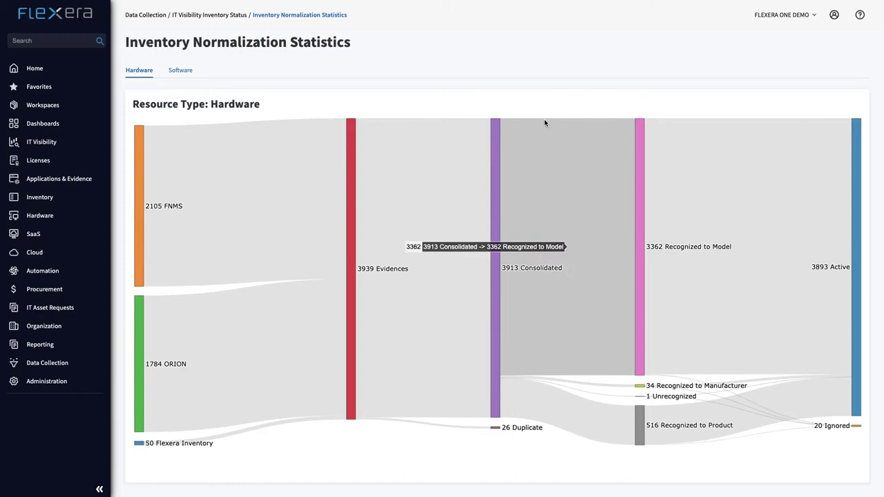
Review the software normalization statistics, then go to the IT Visibility Software Summary dashboard
click(181, 71)
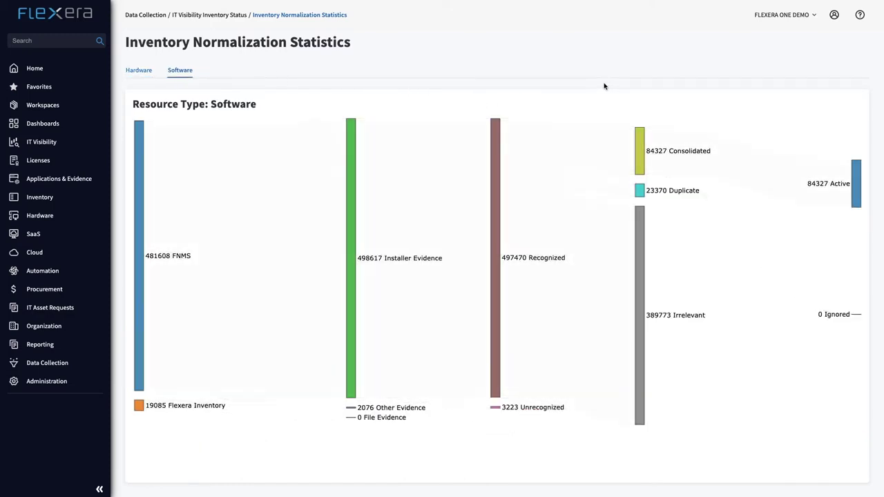
mouse_move(475, 174)
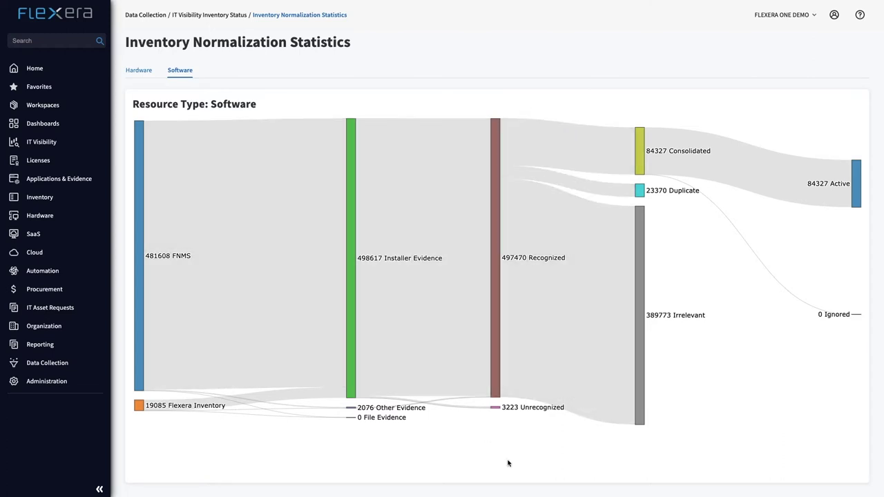
scroll(374, 81, down, 1)
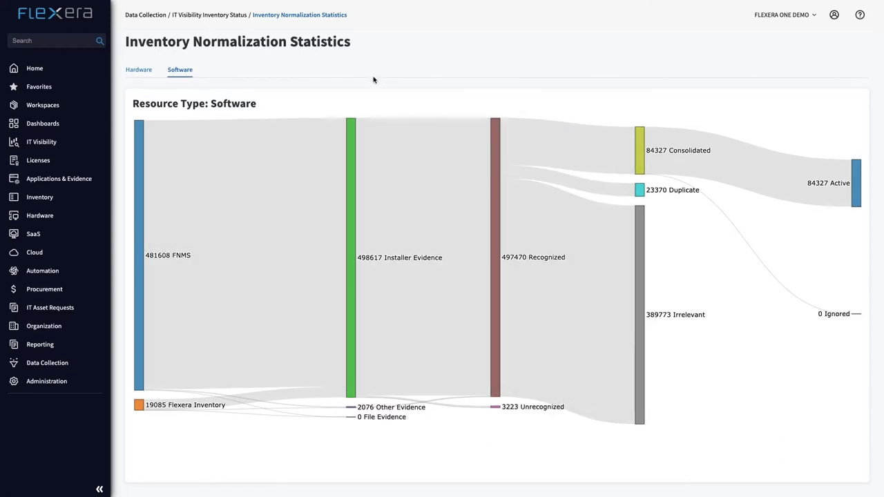
mouse_move(59, 142)
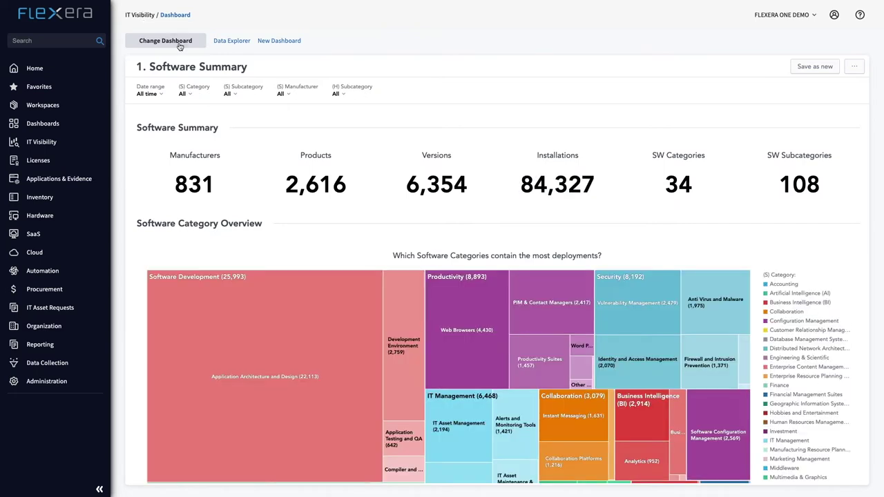
Switch to the Business Services dashboard and scroll through its hardware and software categorisation panels
click(179, 46)
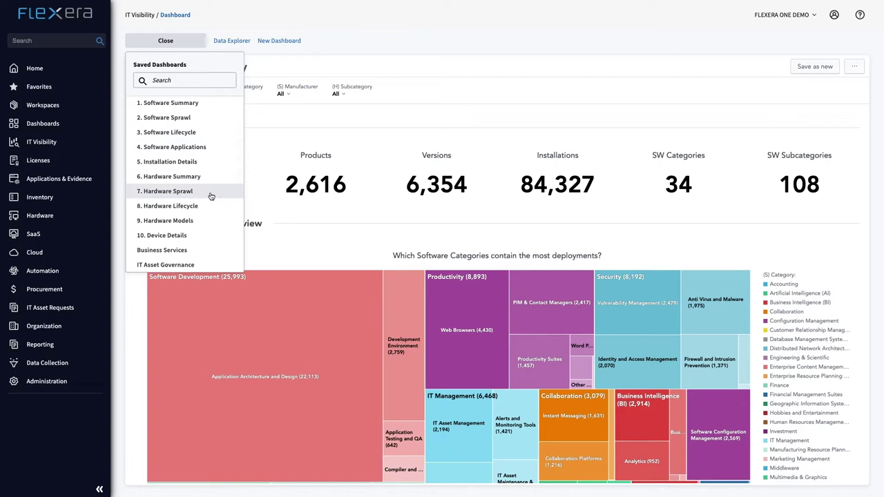
click(203, 251)
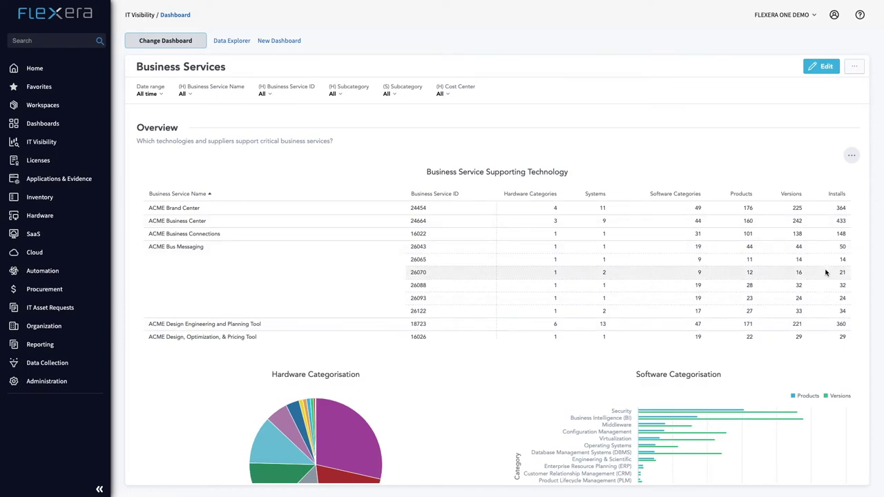
scroll(620, 270, down, 10)
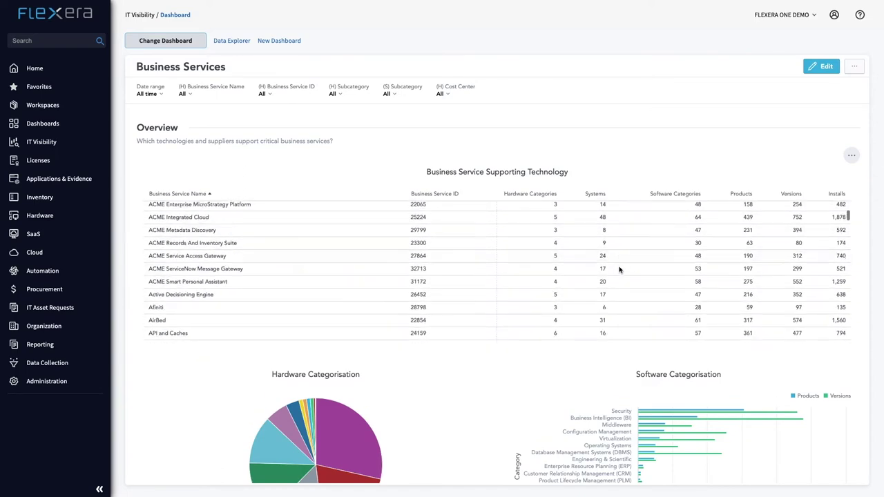
scroll(620, 270, down, 15)
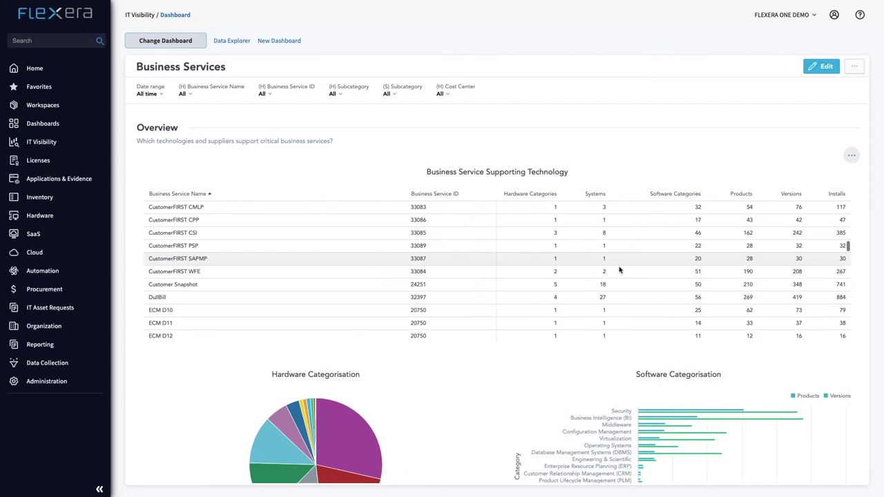
scroll(620, 270, down, 20)
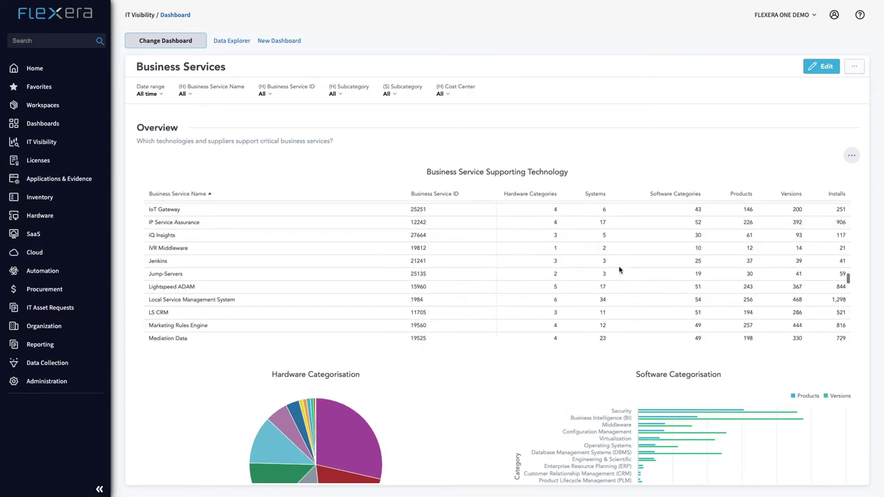
scroll(620, 270, down, 5)
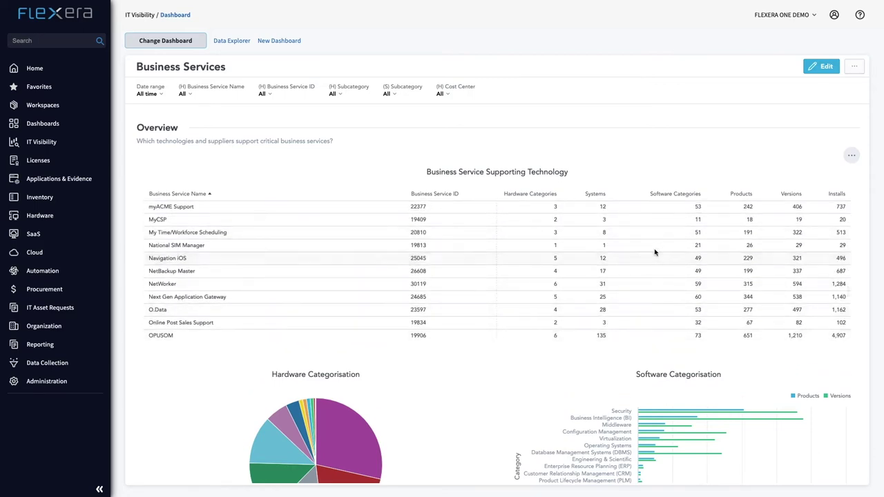
scroll(492, 369, down, 5)
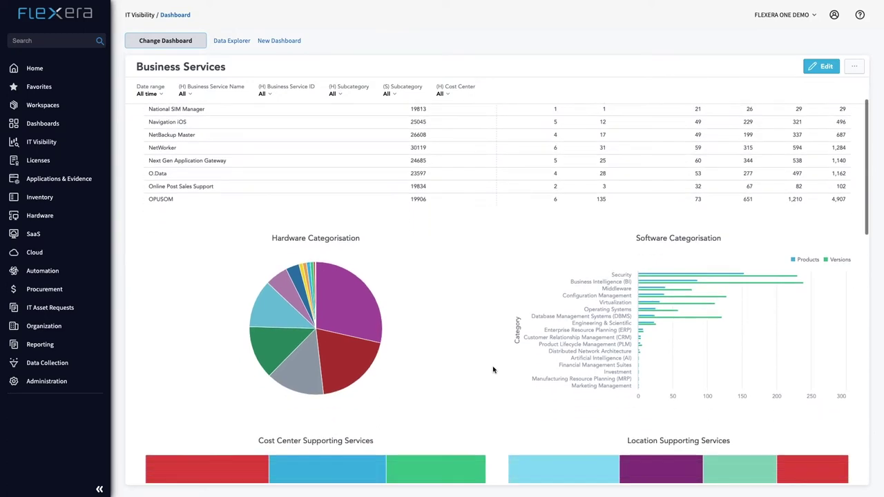
scroll(492, 369, down, 1)
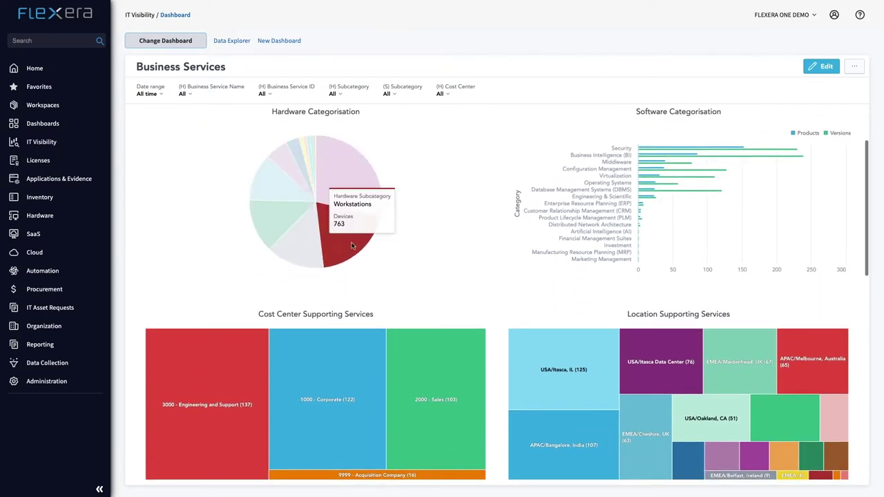
Filter the dashboard to only ACME Metadata Discovery and review its obsolescence KPIs
click(192, 93)
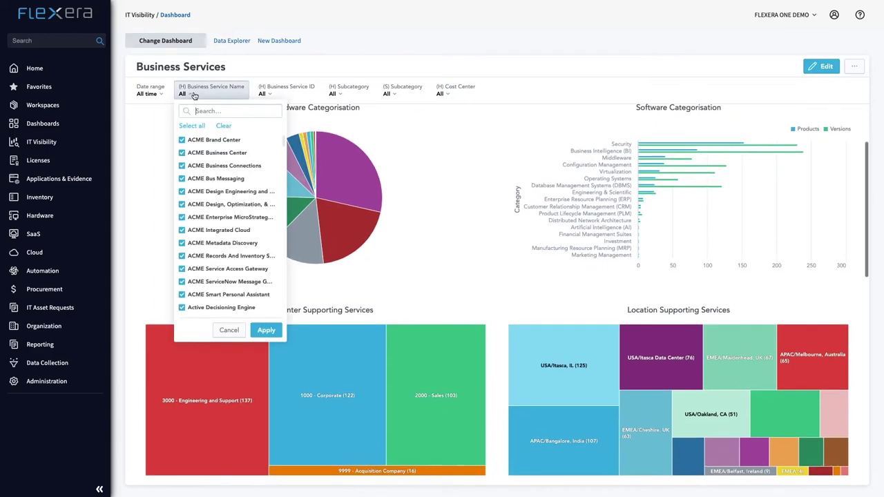
click(304, 217)
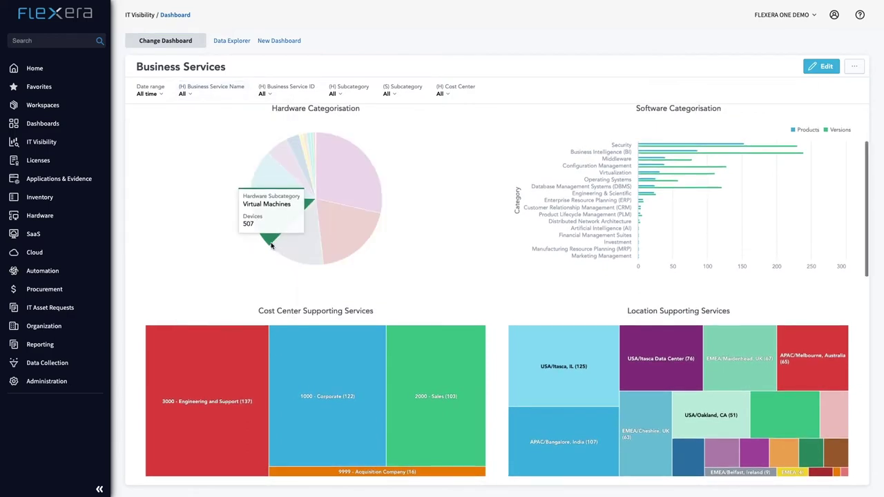
click(209, 95)
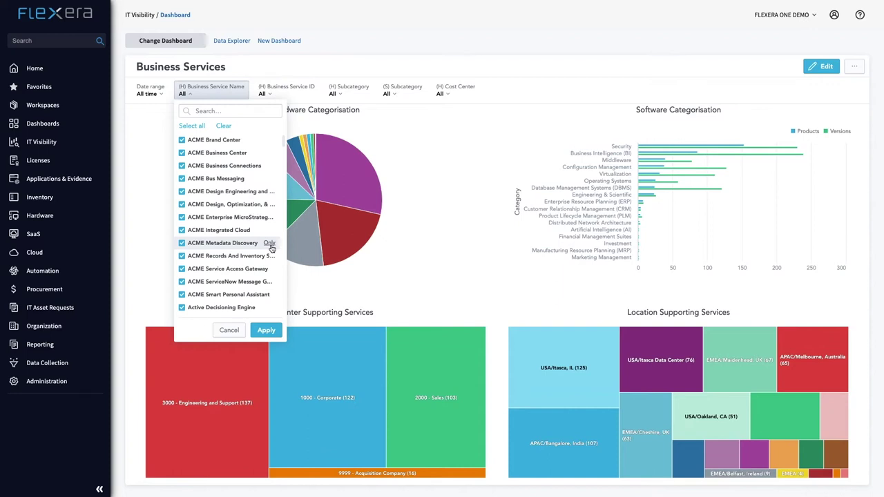
click(269, 238)
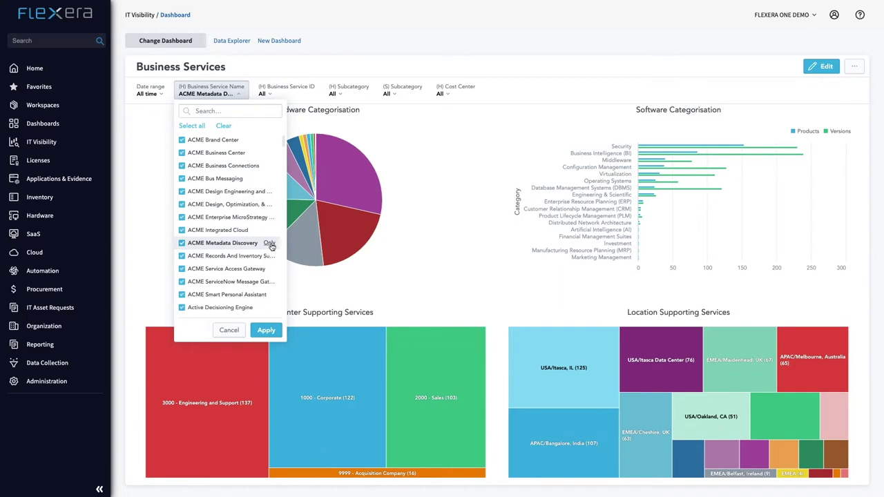
click(268, 332)
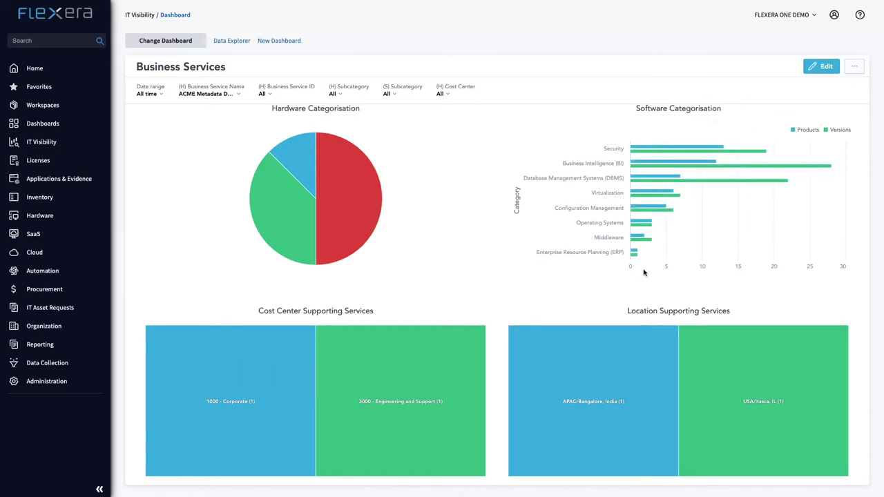
scroll(495, 271, down, 3)
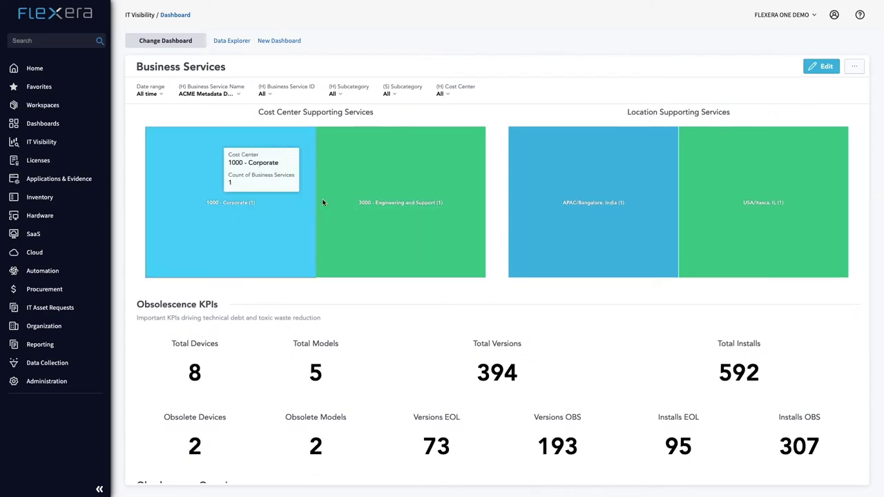
mouse_move(695, 202)
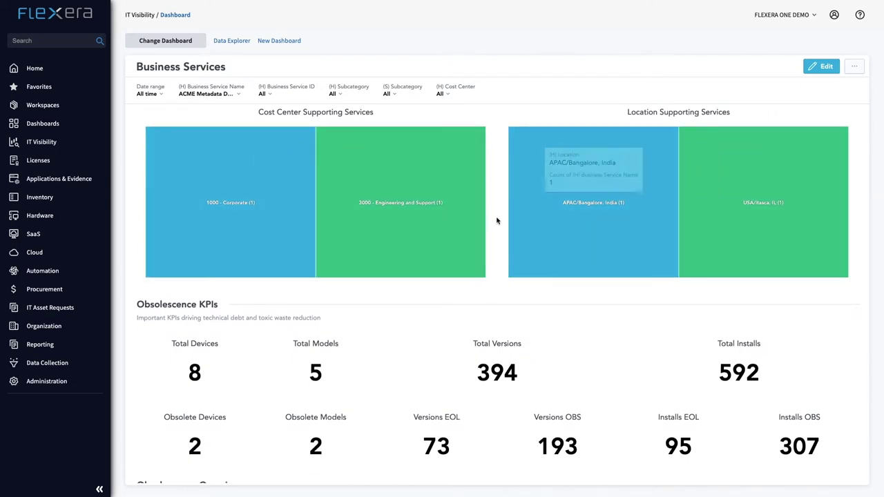
scroll(496, 224, down, 3)
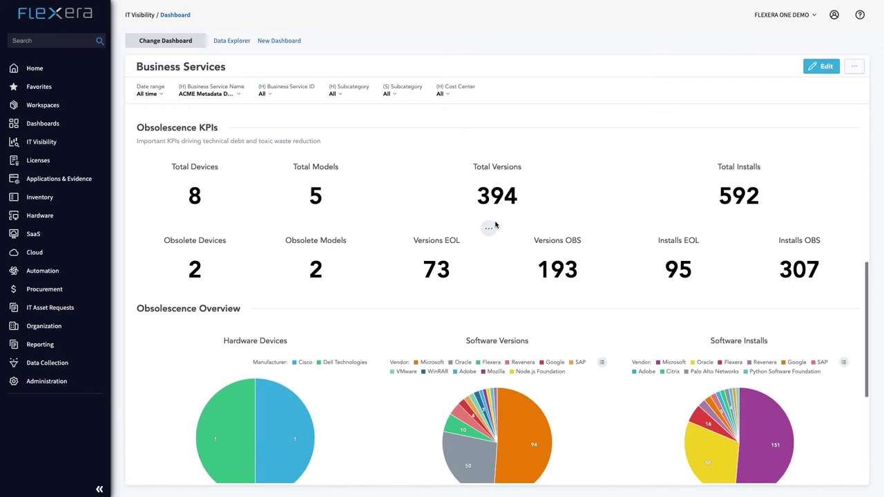
Reselect all business services, restoring 3,893 devices, 350 obsolete and 84,327 installs
click(237, 95)
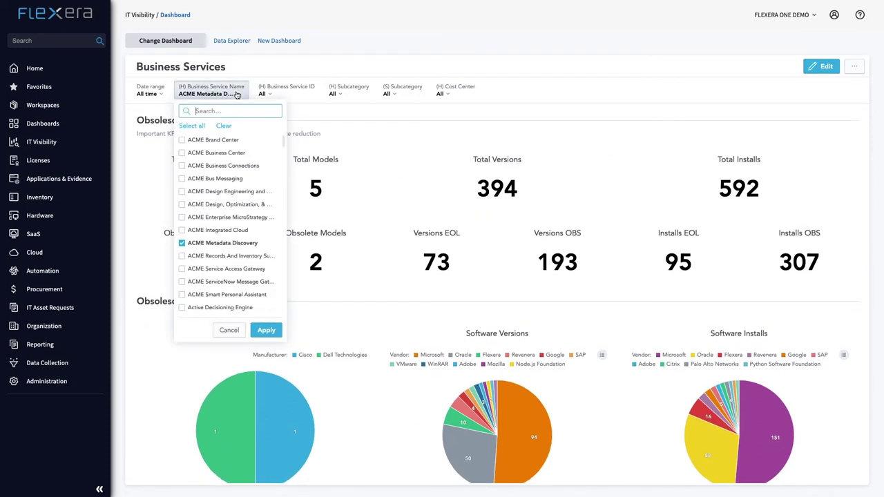
click(192, 126)
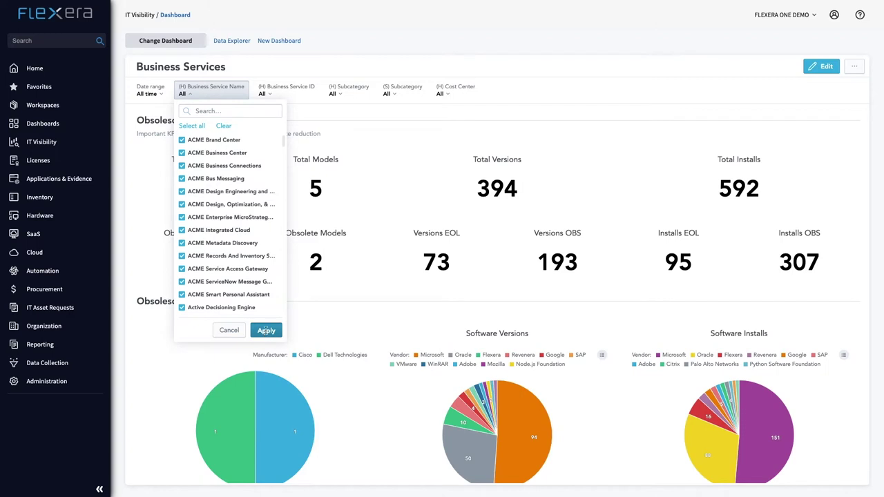
click(266, 331)
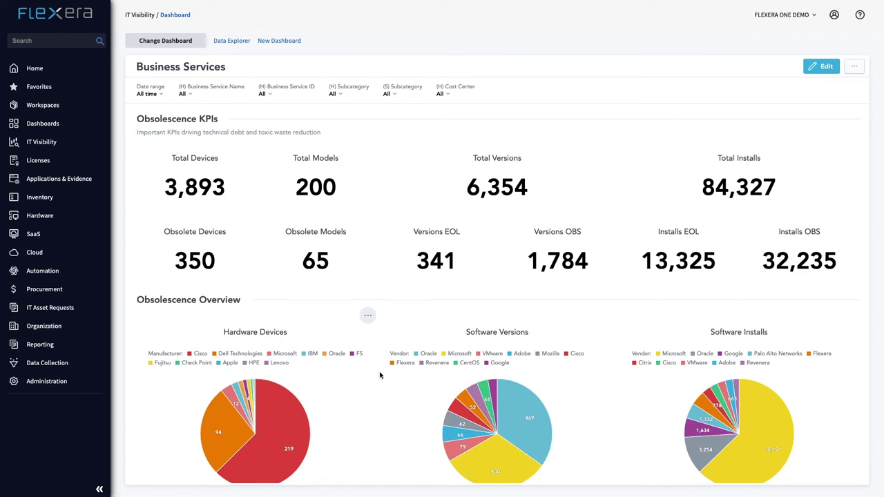
Drill into the Oracle slice of Software Versions and scroll through its end-of-life and support dates
click(531, 412)
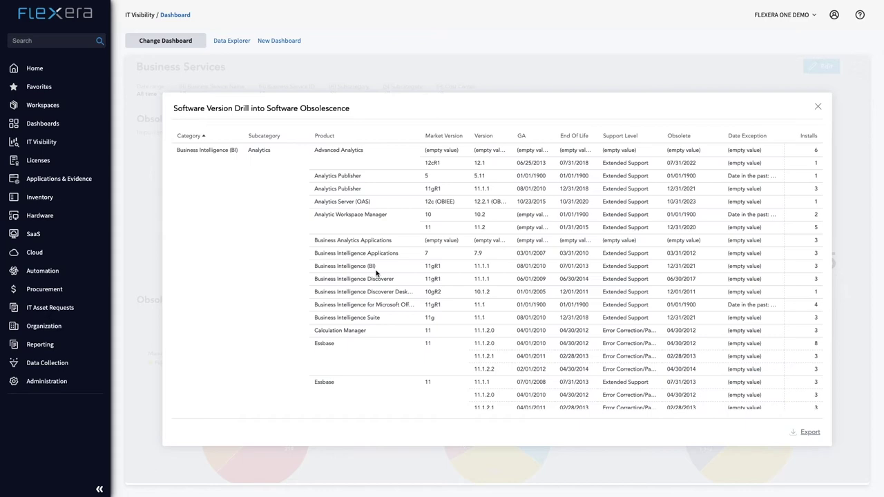
scroll(297, 217, down, 1)
scroll(297, 217, down, 2)
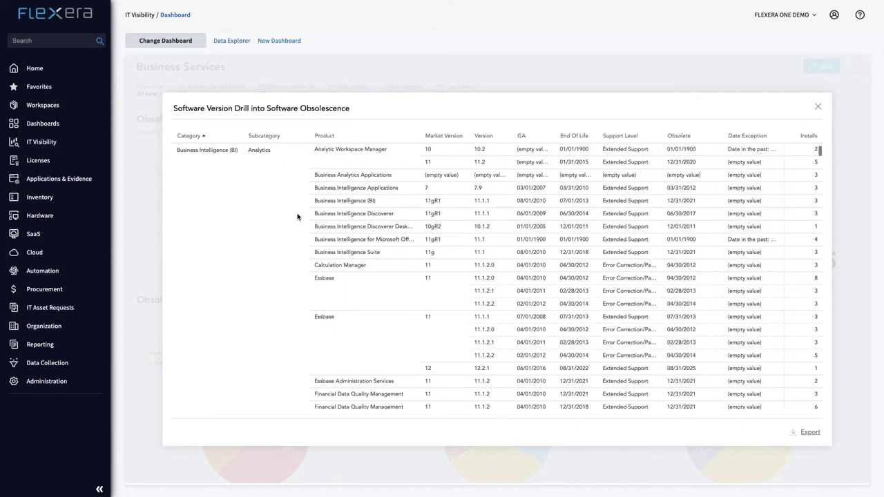
scroll(474, 270, down, 3)
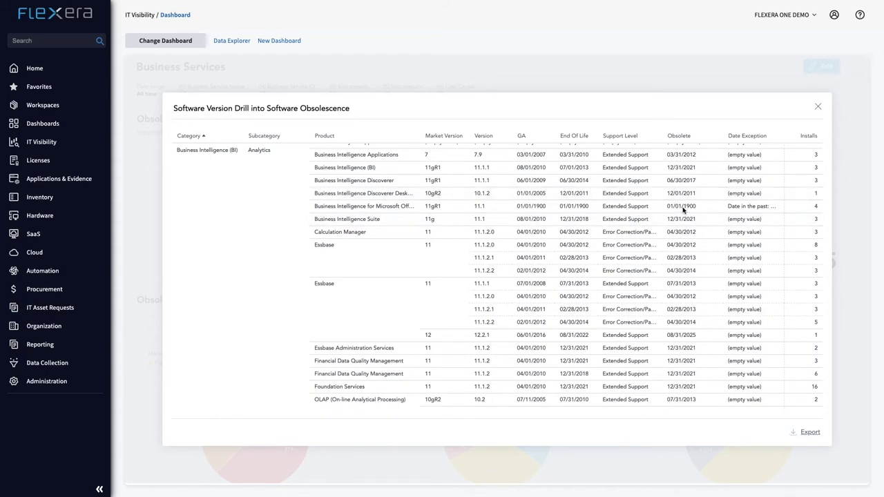
scroll(686, 212, down, 10)
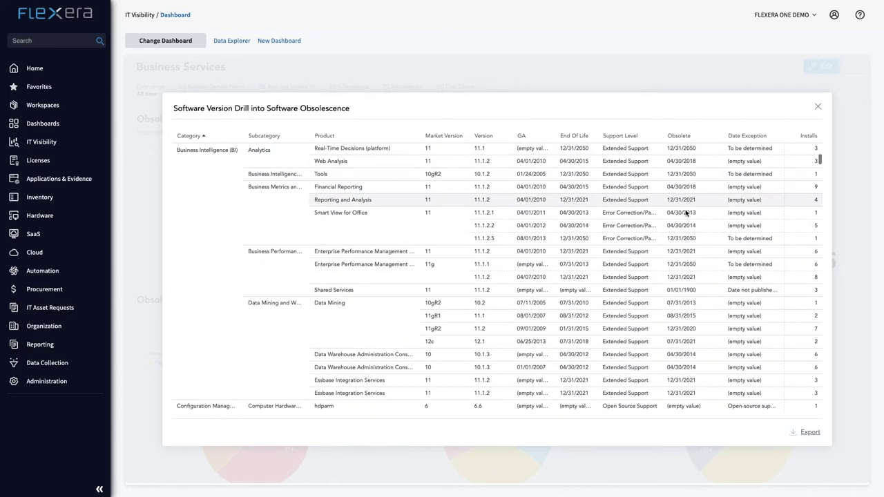
scroll(686, 212, down, 5)
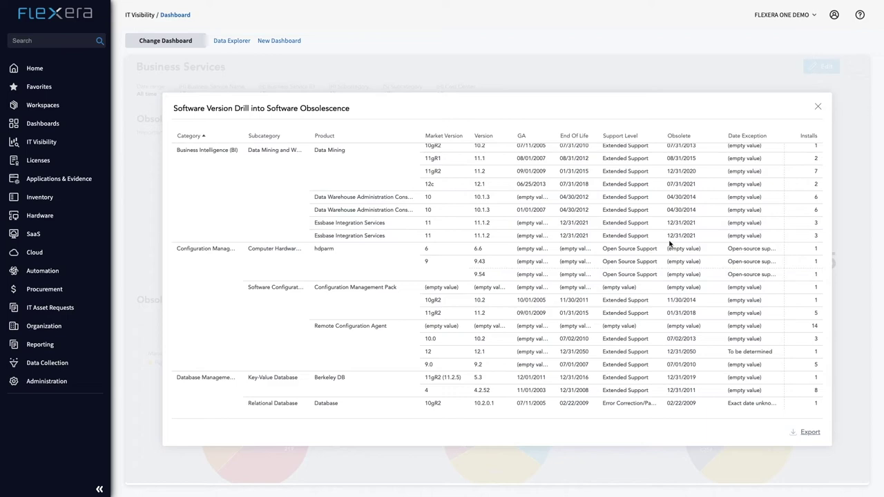
scroll(664, 273, down, 5)
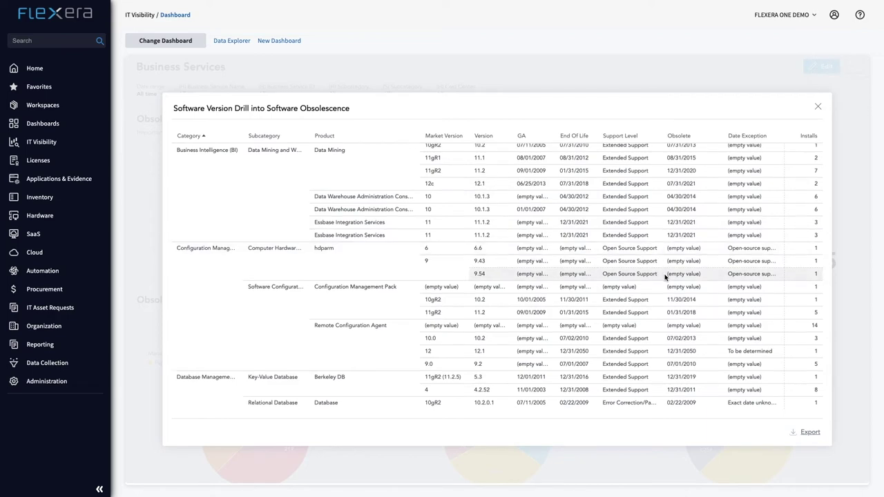
scroll(665, 277, down, 1)
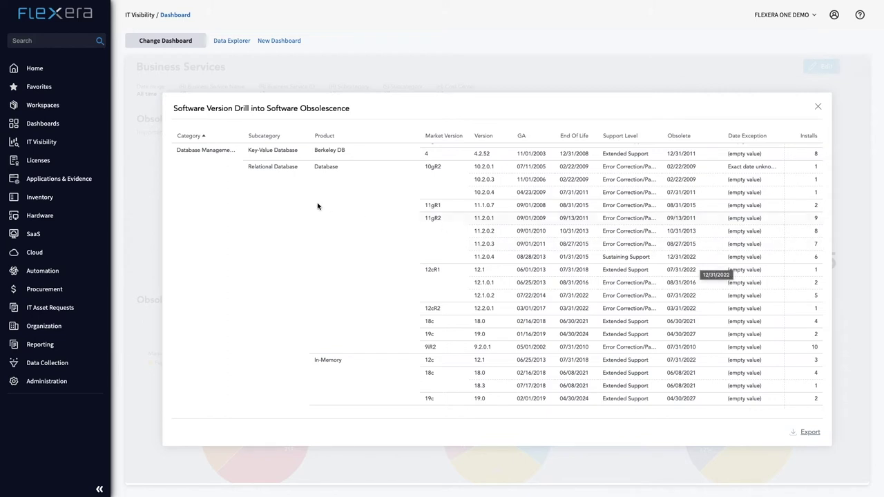
Go to the SaaS dashboard and open Office 365, showing 1,000 active users and 264 underutilized accounts
mouse_move(71, 130)
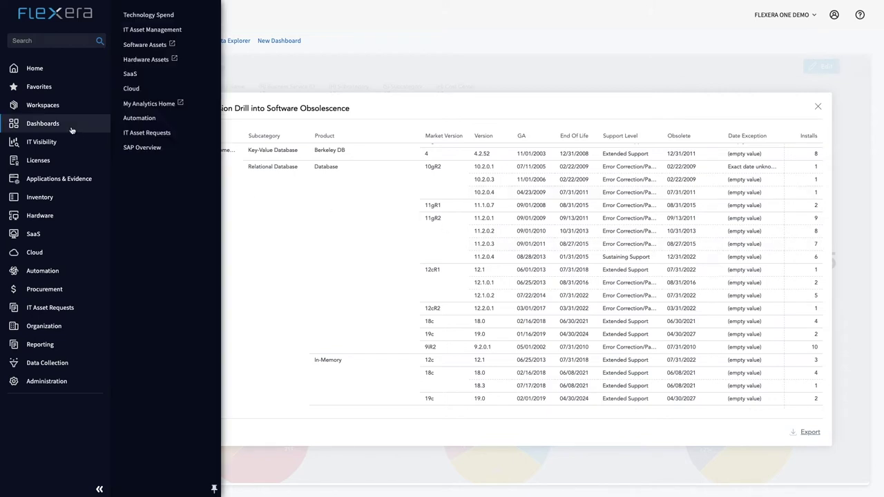
click(143, 75)
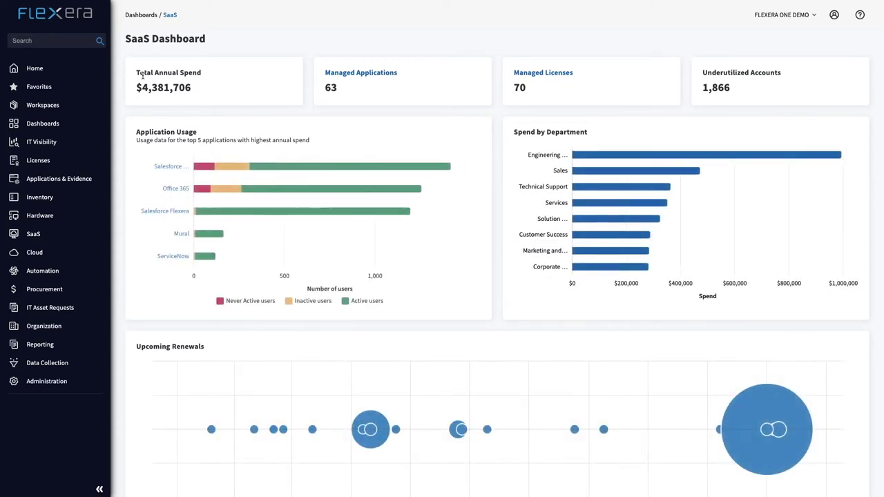
click(182, 190)
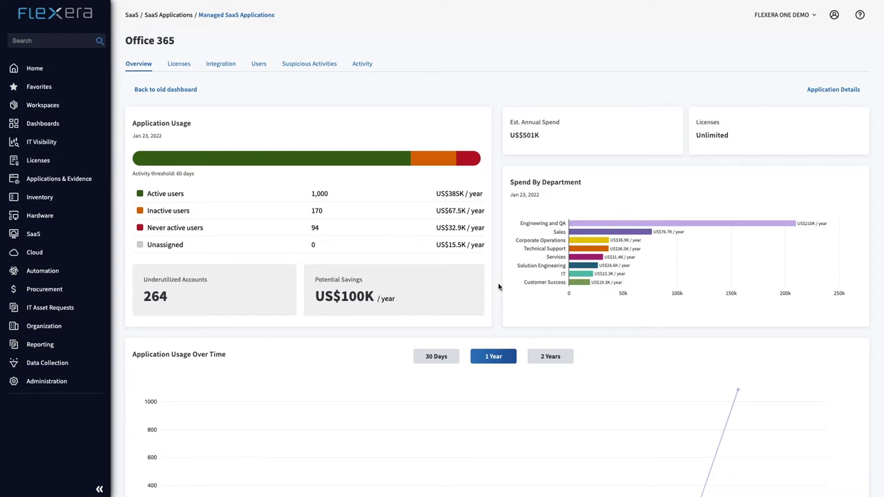
List the Office 365 users, open the 171 reclamation opportunities, and select the first candidate
click(259, 64)
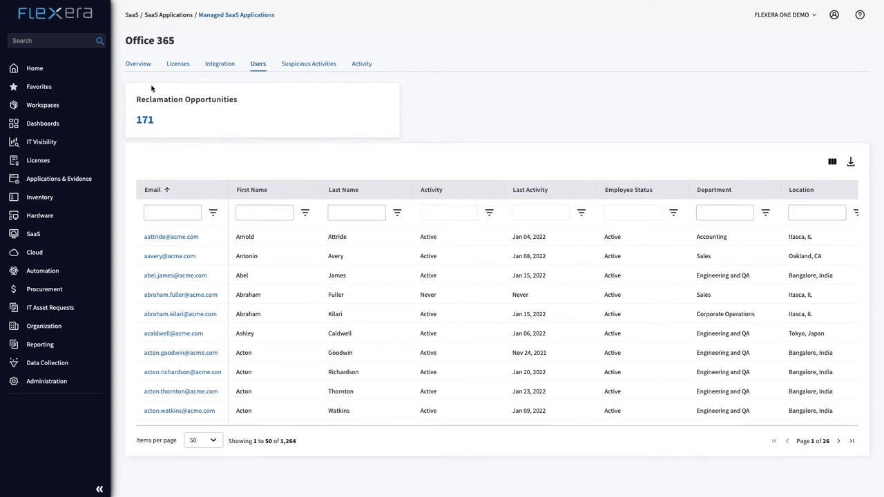
click(149, 121)
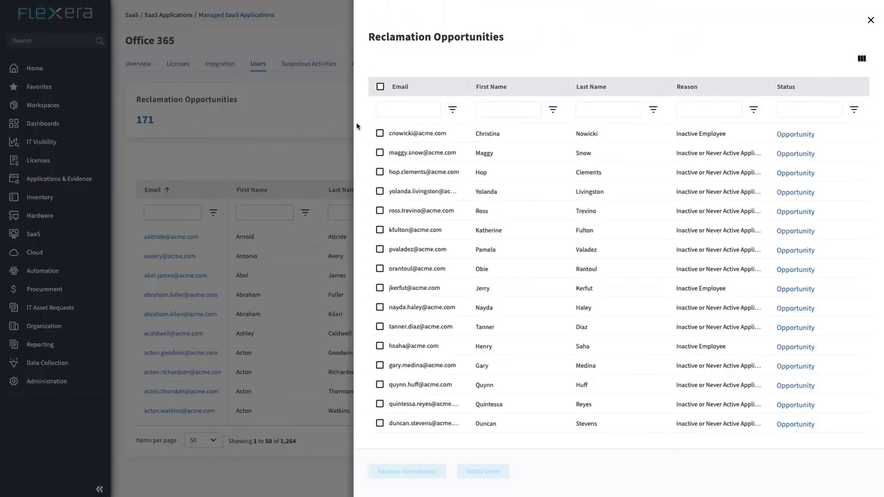
click(379, 134)
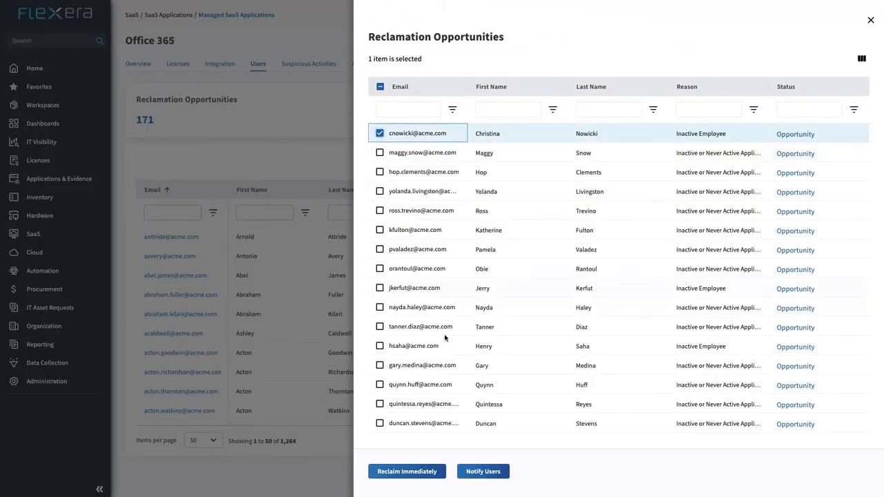
Start a Notify Users message for the selected user, cancel it, and close the panel
click(490, 478)
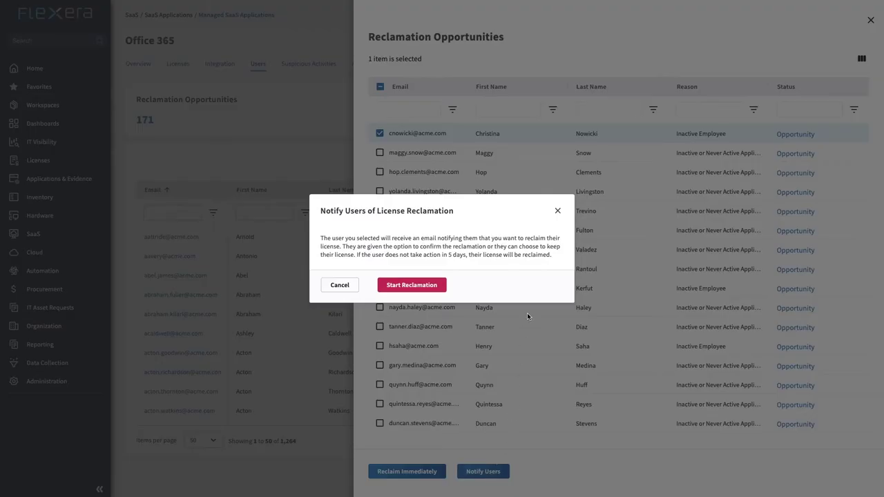
click(558, 212)
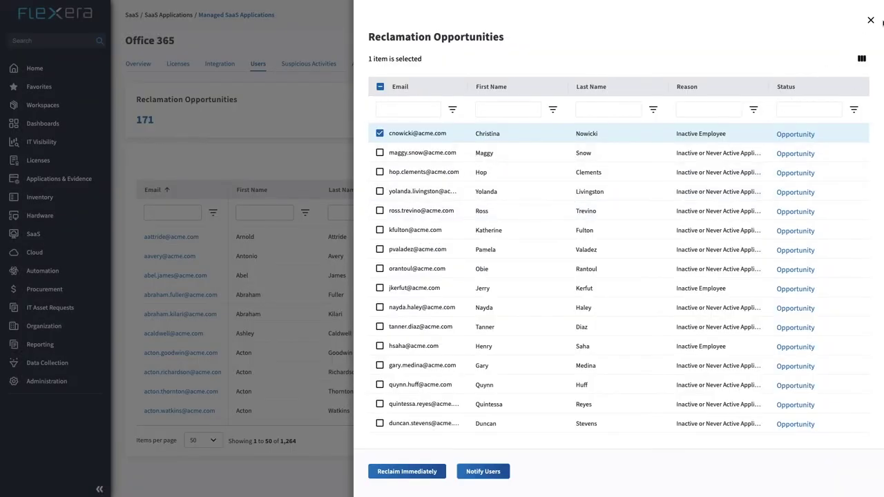
click(870, 20)
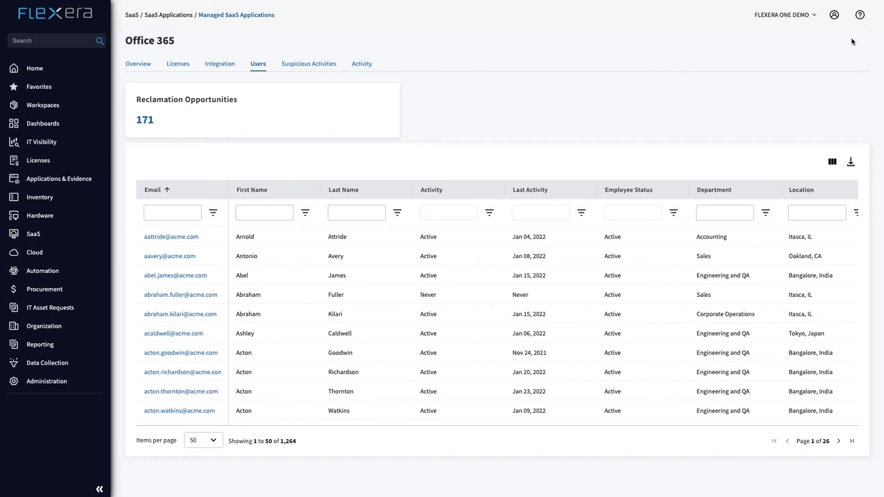
Show the Office 365 Suspicious Activities tab listing five unauthorized users
click(322, 67)
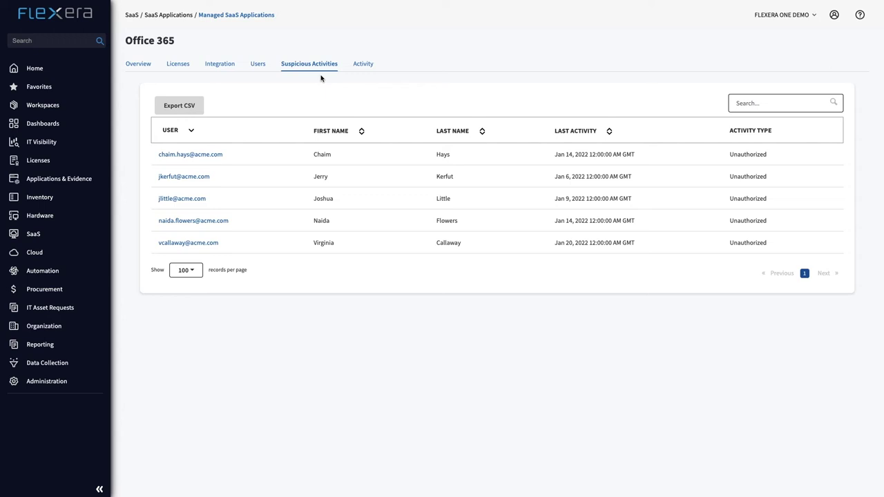
mouse_move(54, 124)
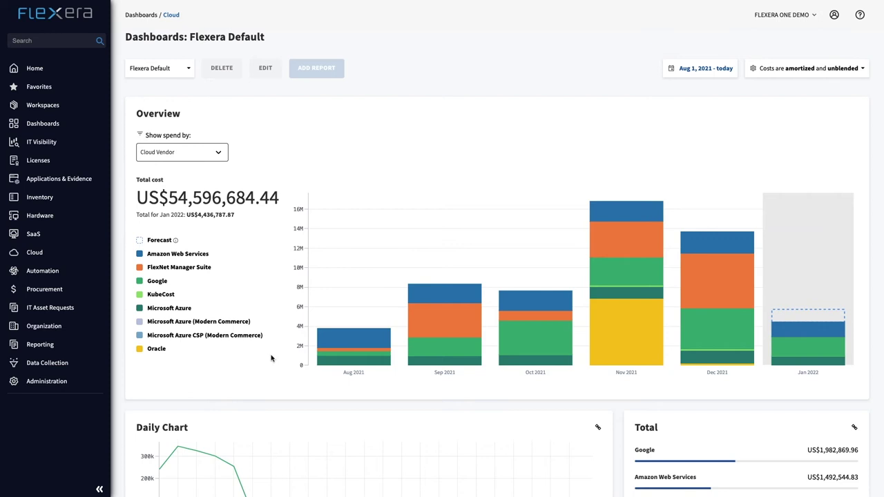
Switch the overview spend breakdown from Billing Centers to Category, then to Cost Owner
click(216, 152)
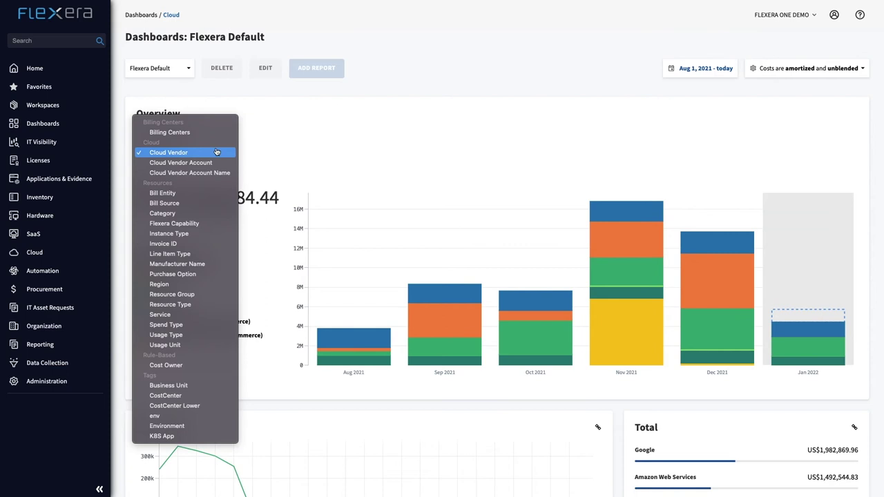
click(216, 134)
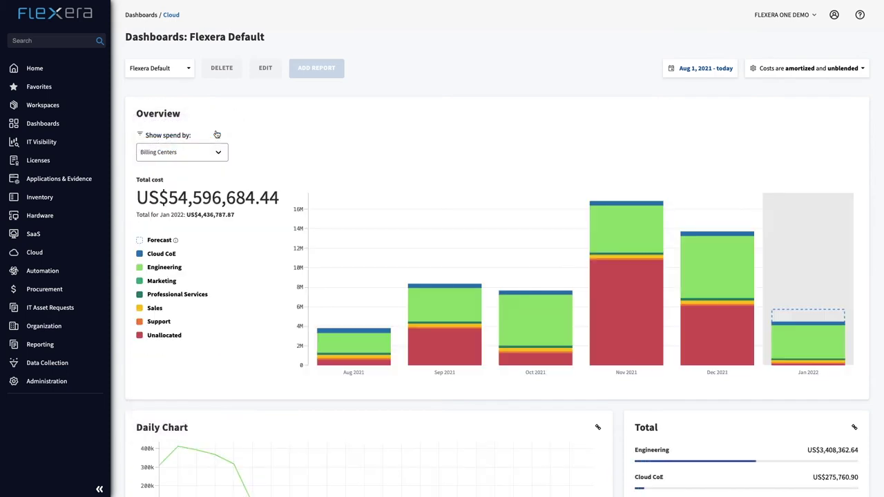
click(217, 154)
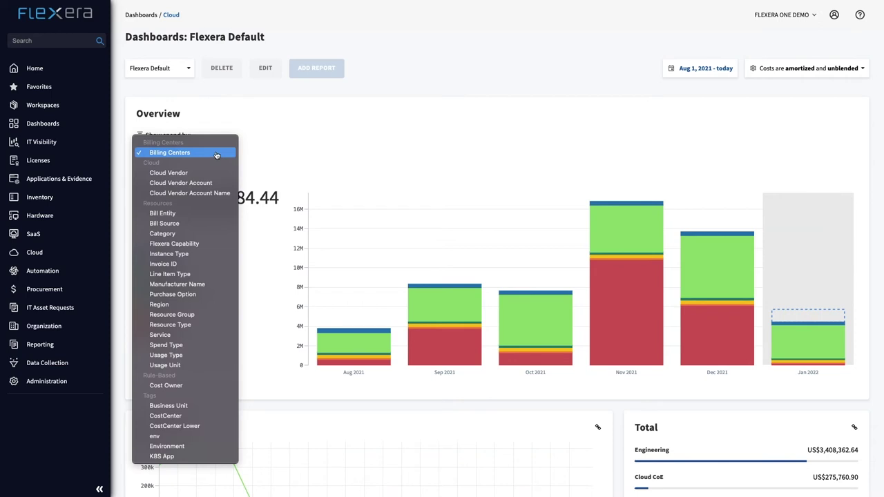
click(210, 235)
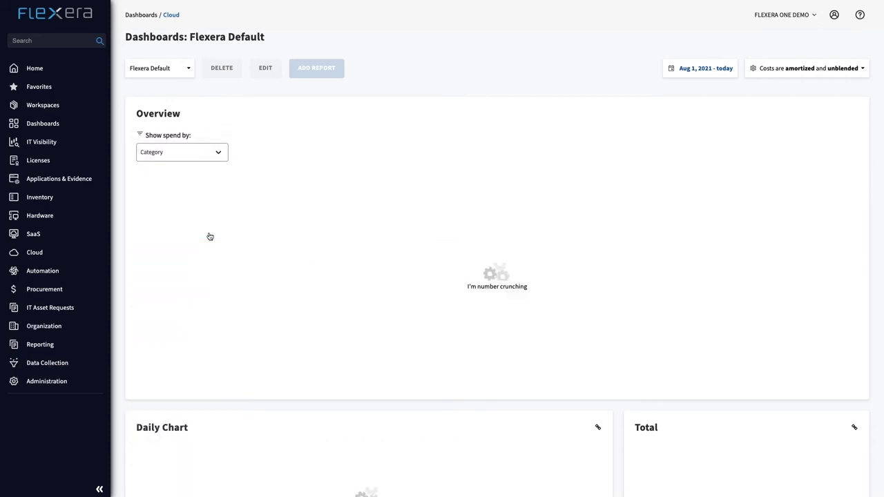
click(219, 153)
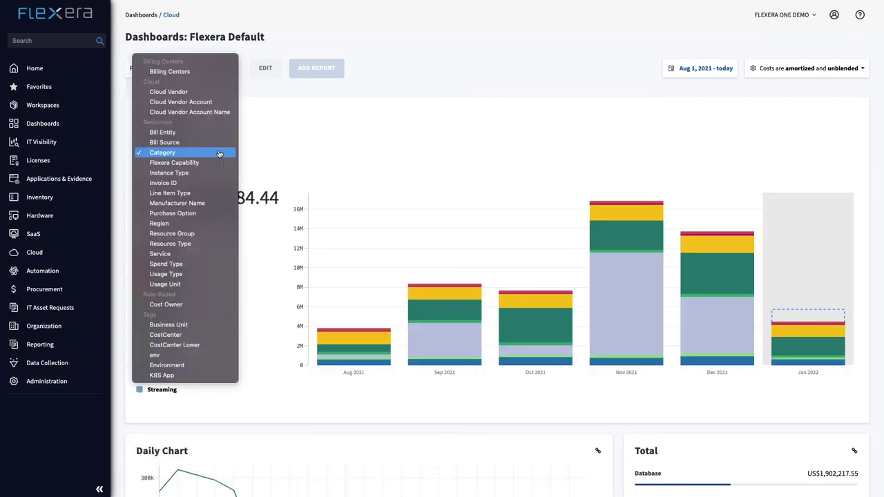
click(213, 306)
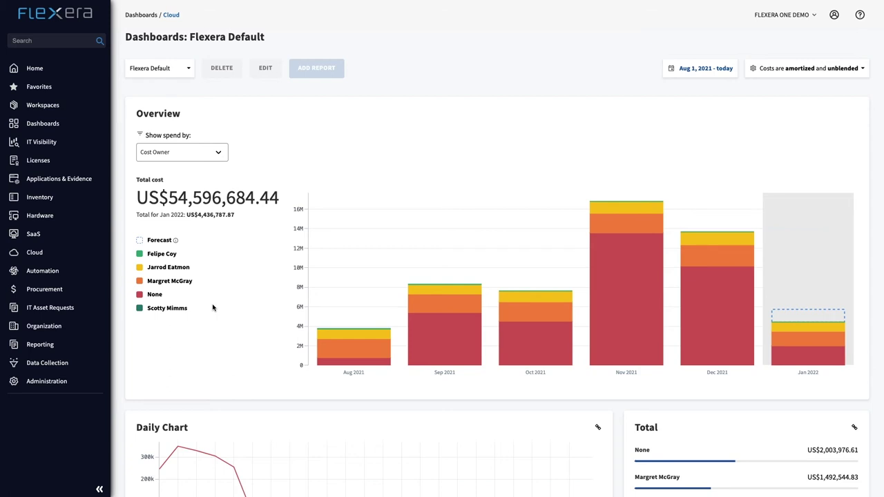
Switch to the AWS Purchase Options v2 dashboard
click(183, 71)
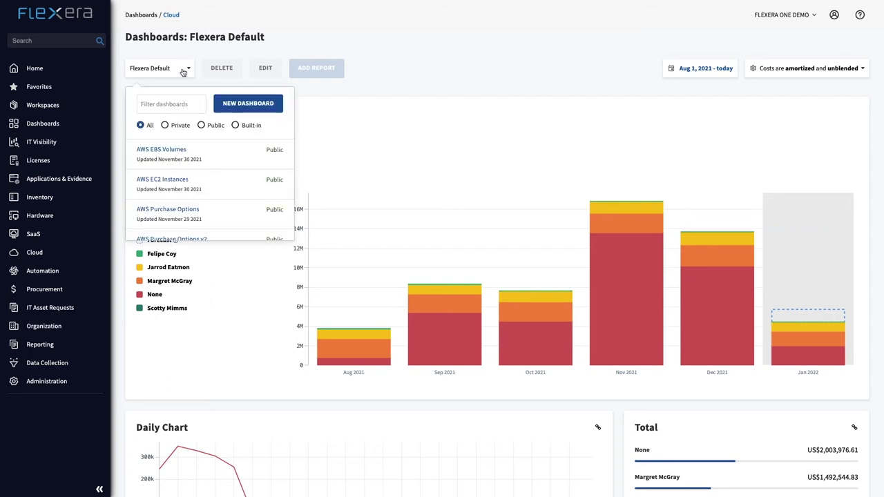
scroll(200, 183, down, 1)
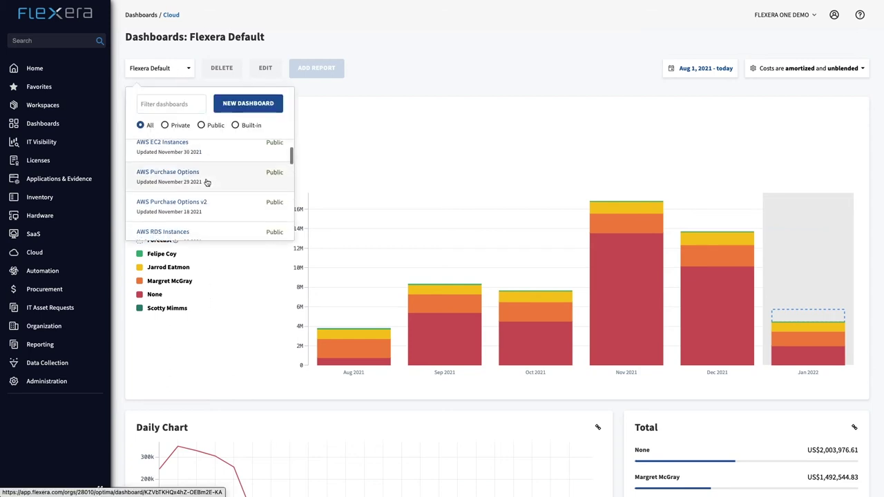
click(190, 201)
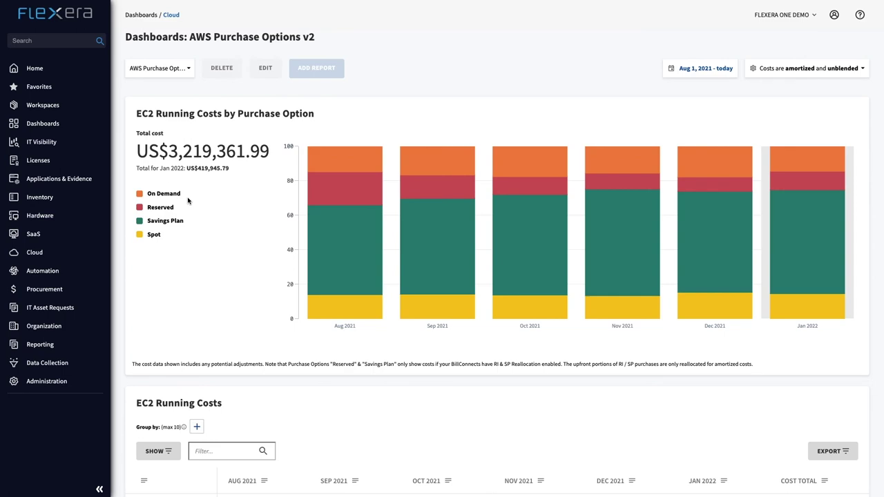
Review the EC2, ElastiCache, RDS, DynamoDB, ElasticSearch and Redshift purchase-option cost charts
scroll(188, 201, down, 3)
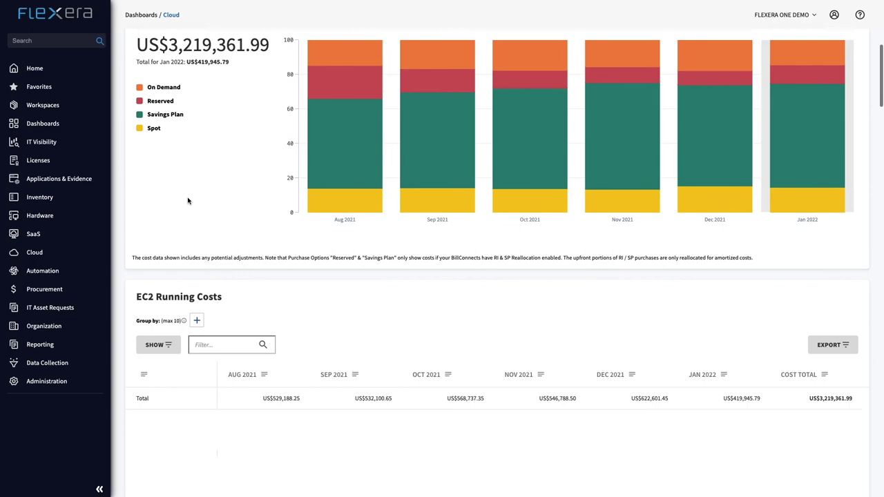
scroll(188, 201, down, 5)
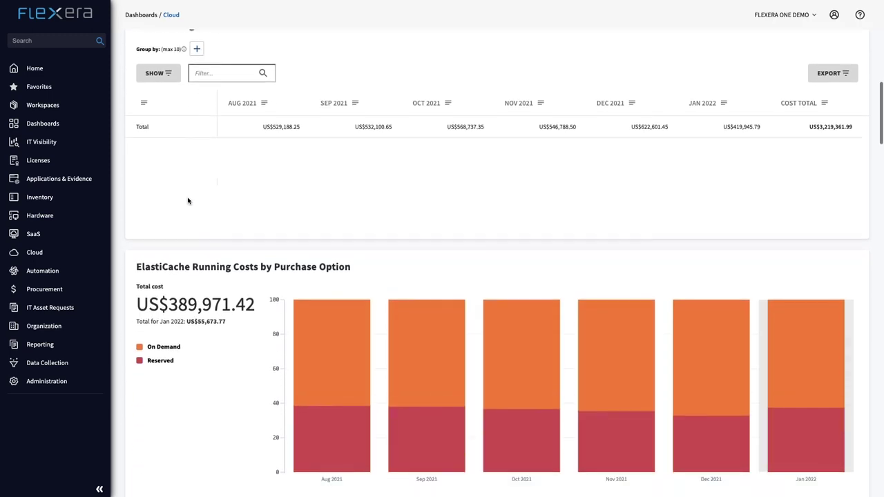
scroll(188, 201, down, 5)
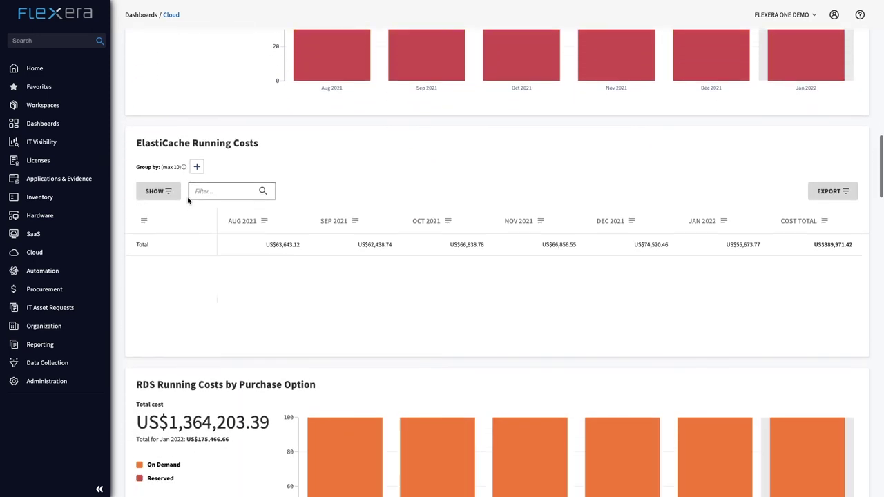
scroll(188, 201, down, 4)
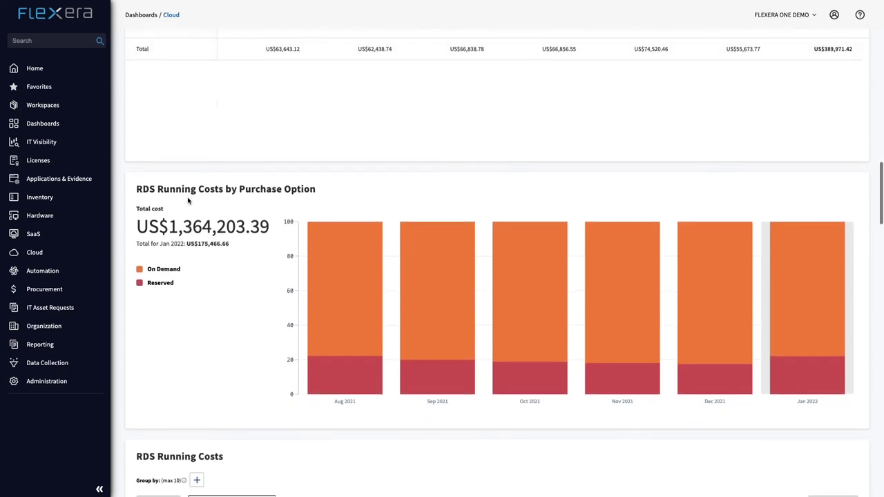
scroll(188, 201, down, 2)
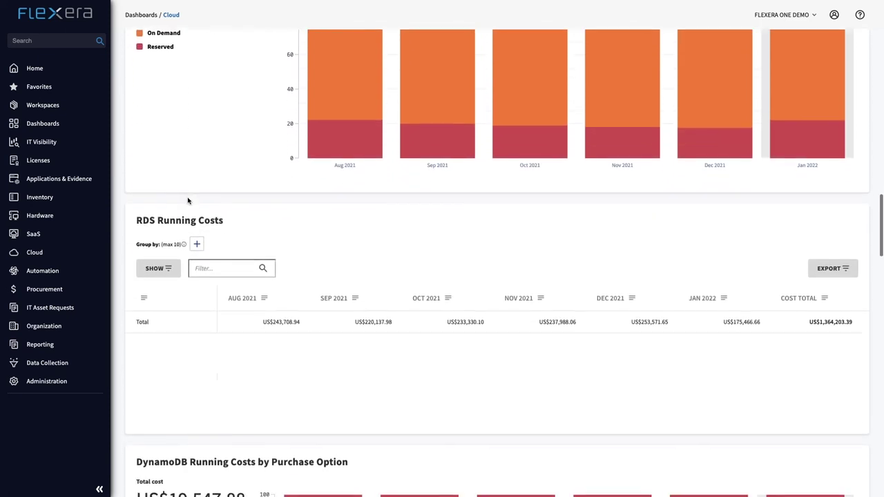
scroll(188, 201, down, 6)
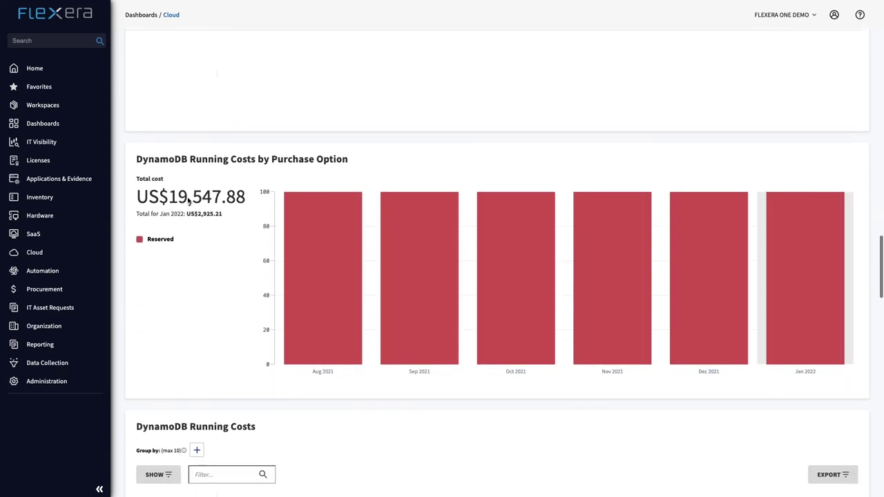
scroll(188, 201, down, 5)
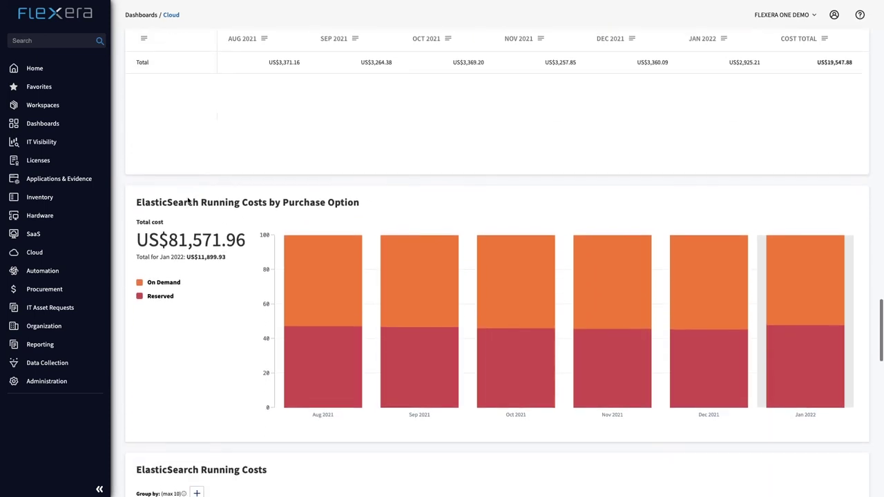
scroll(188, 201, down, 2)
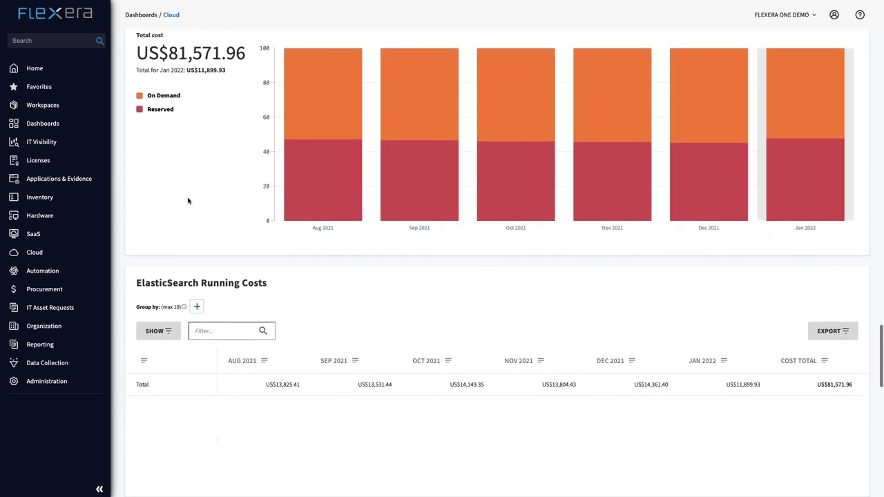
scroll(188, 201, down, 2)
scroll(188, 201, down, 1)
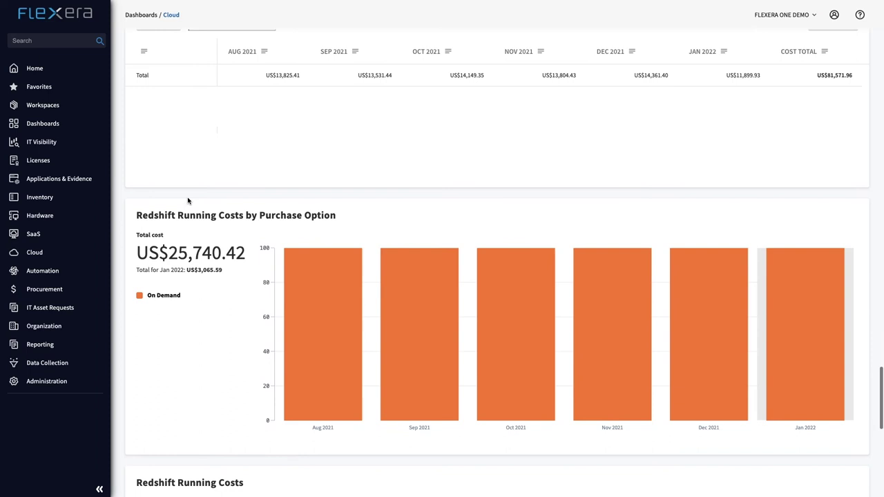
scroll(187, 200, down, 3)
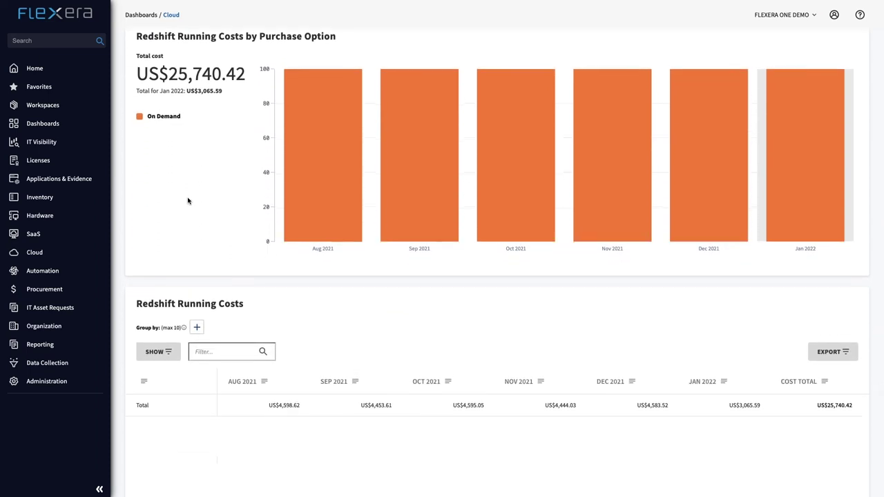
scroll(187, 200, down, 3)
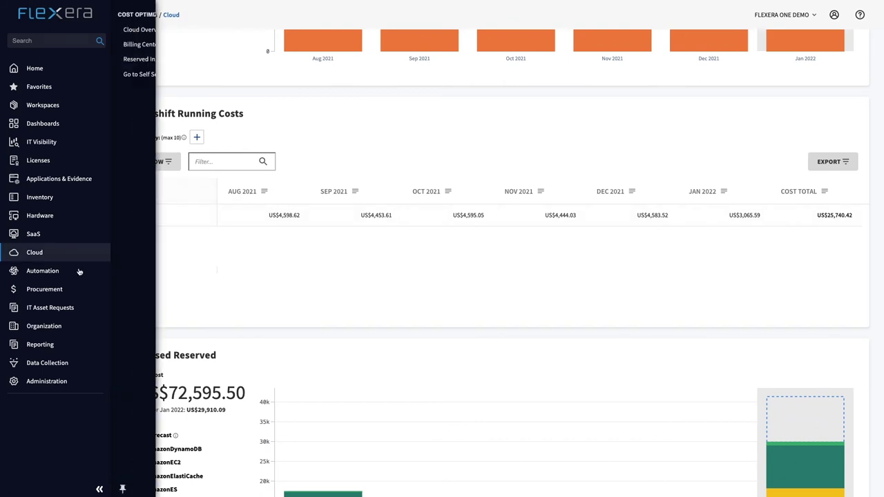
Open the Automation Catalog and search its policies for google
mouse_move(79, 271)
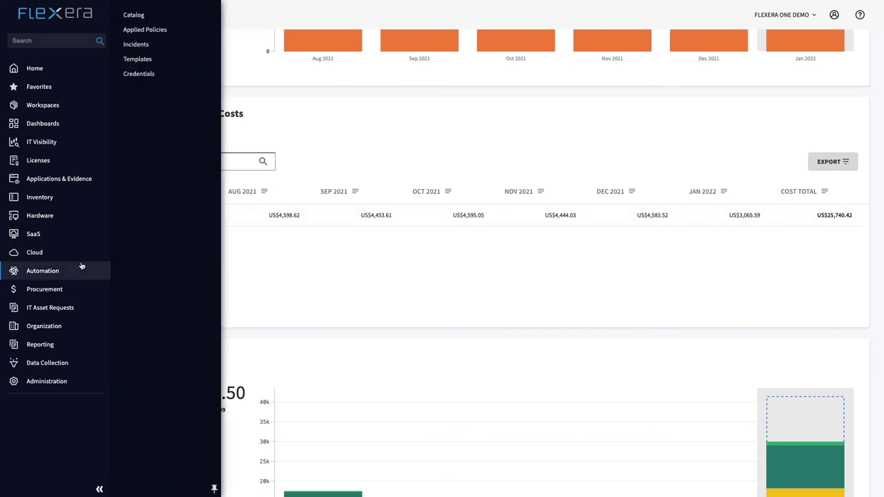
click(150, 17)
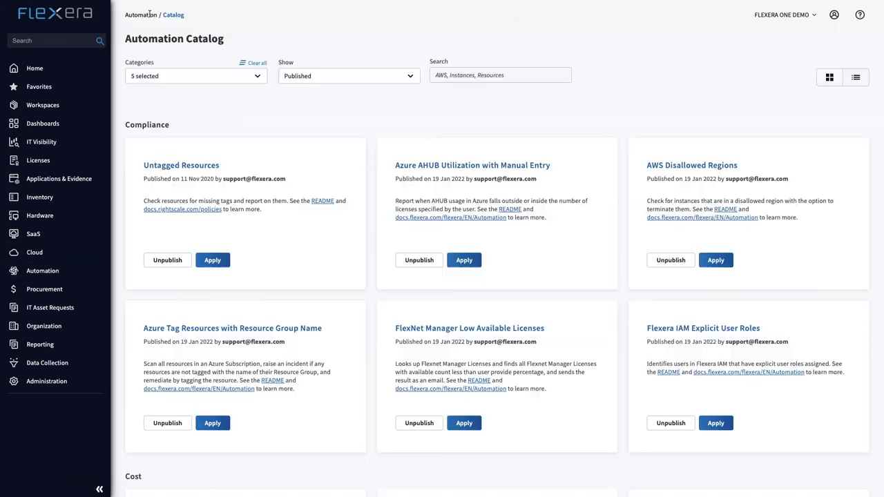
click(448, 73)
text(google)
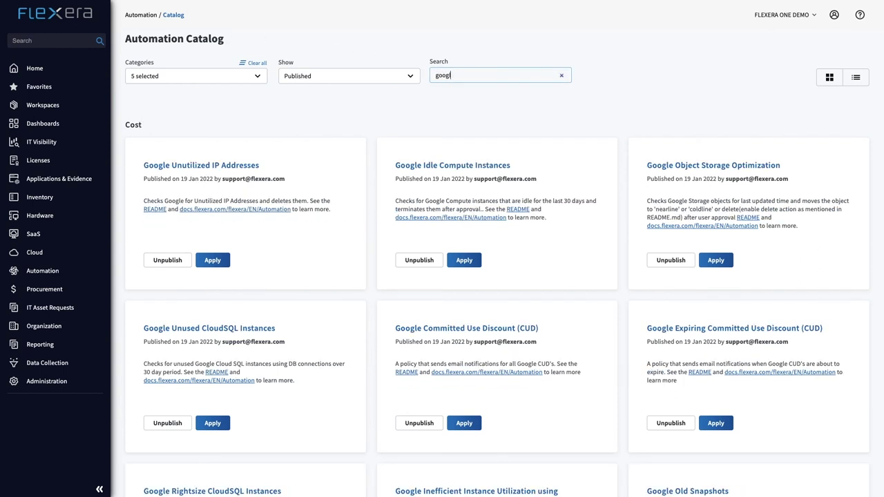
Try rightsize and servicenow as search terms, then filter the catalog by hybrid
key(BackSpace)
key(BackSpace)
key(BackSpace)
key(BackSpace)
key(BackSpace)
key(BackSpace)
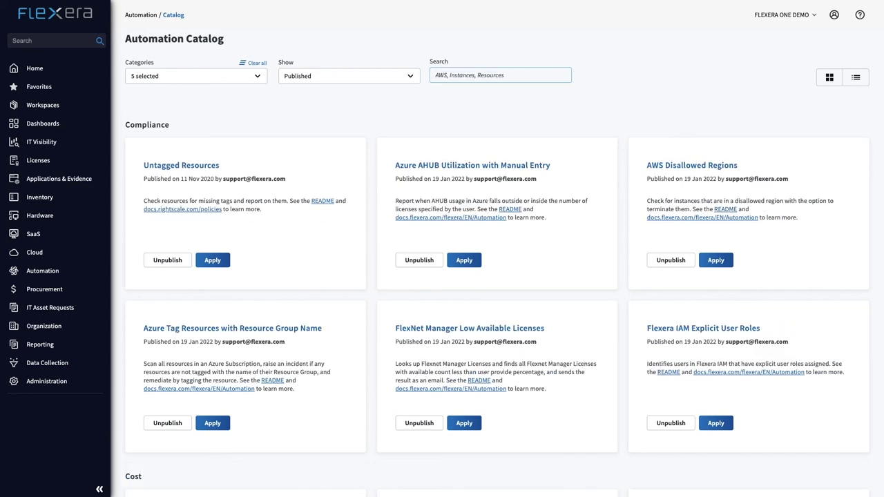
text(right)
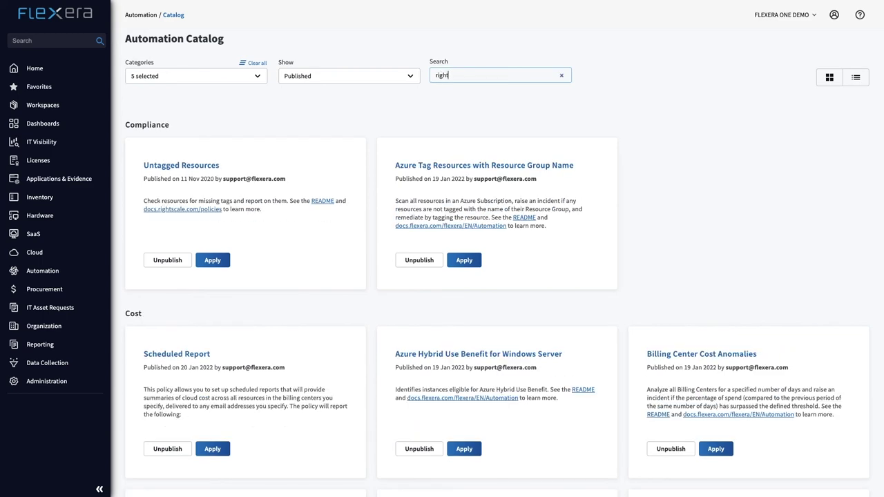
text(size)
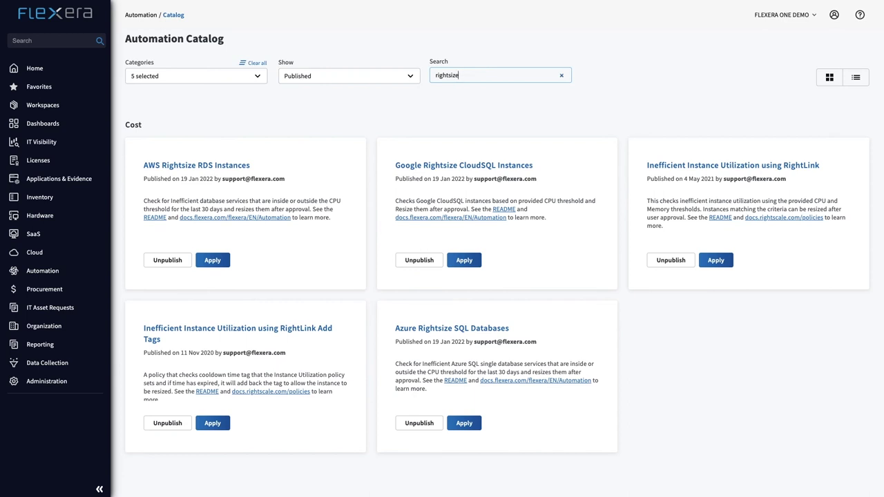
key(BackSpace)
key(BackSpace)
key(BackSpace)
key(BackSpace)
key(BackSpace)
key(BackSpace)
key(BackSpace)
key(BackSpace)
key(BackSpace)
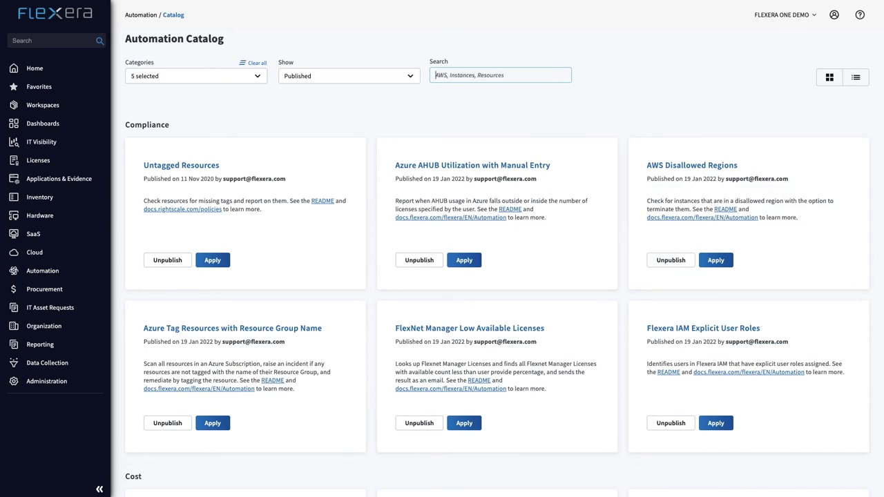
text(service)
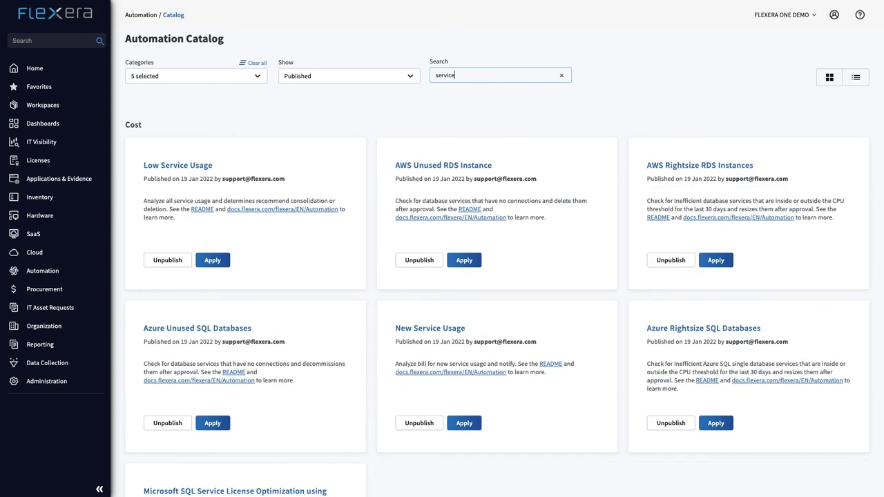
text(now)
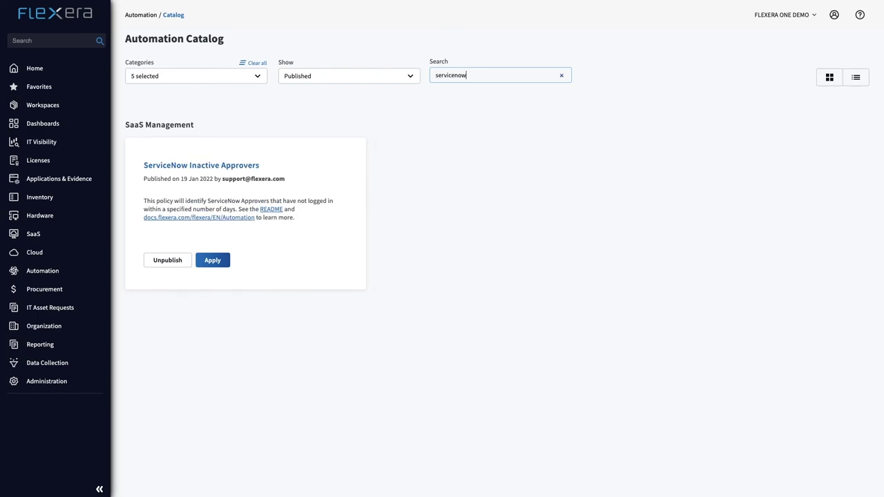
key(BackSpace)
key(BackSpace)
key(BackSpace)
key(BackSpace)
key(BackSpace)
key(BackSpace)
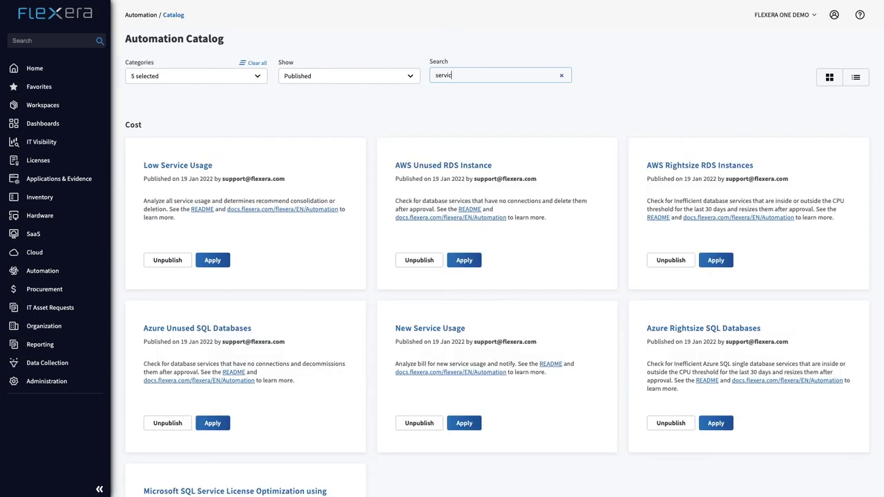
key(BackSpace)
key(BackSpace)
key(BackSpace)
key(BackSpace)
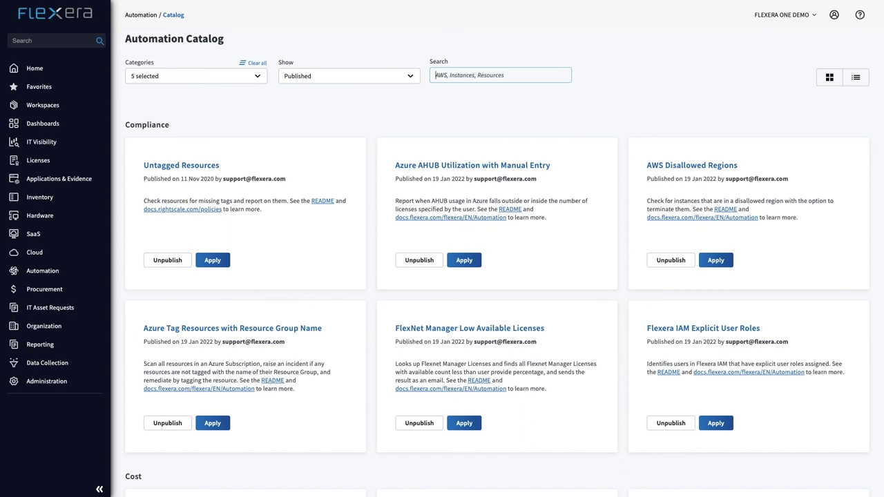
text(hybri)
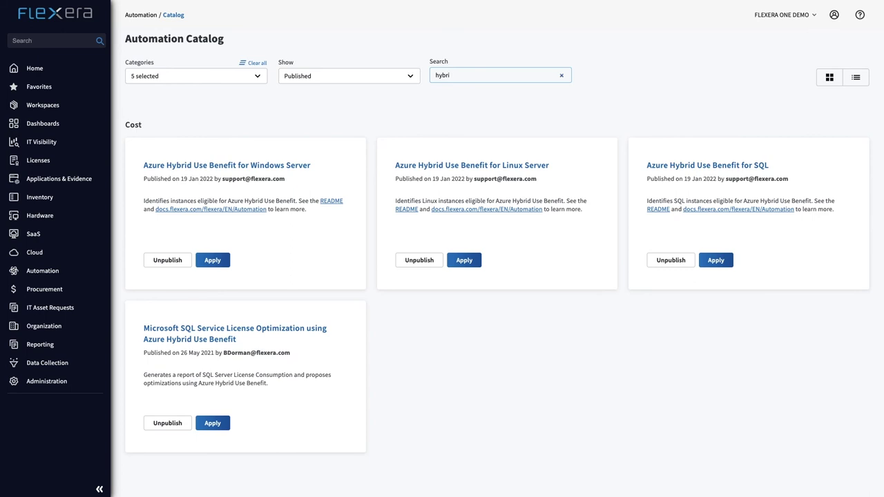
text(d)
Bring up the Dashboards menu from the left sidebar
mouse_move(45, 125)
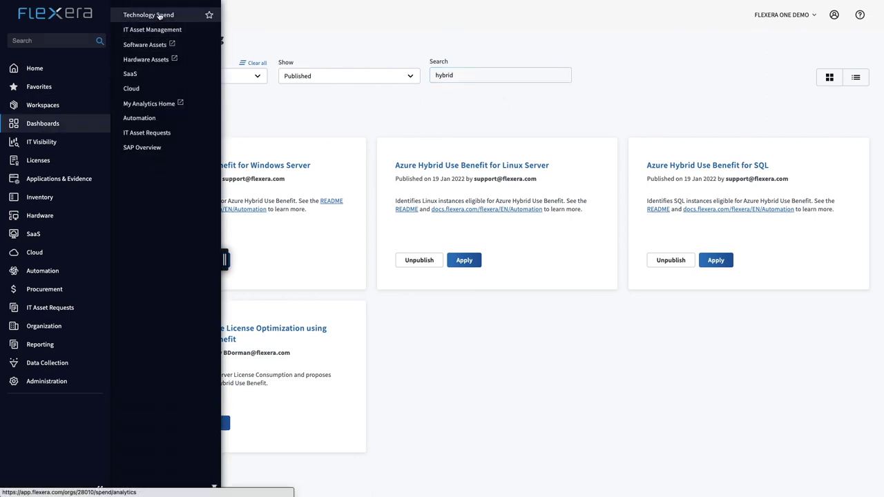